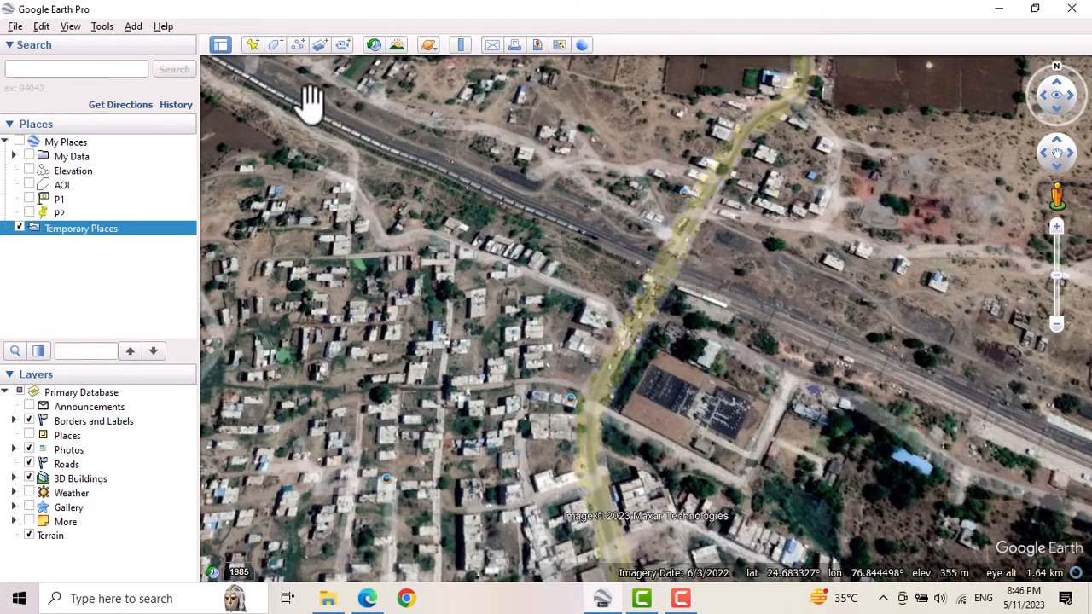
Add a placemark named P1 on the railway line well east of the road crossing, at about 24.6806°, 76.8506°.
left_click(252, 45)
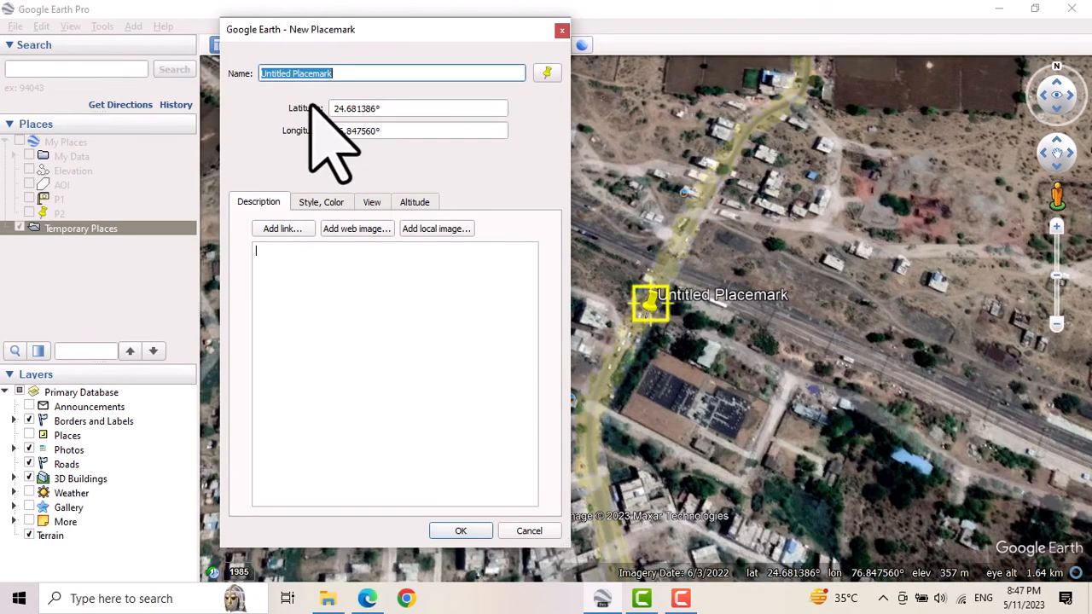
type("P")
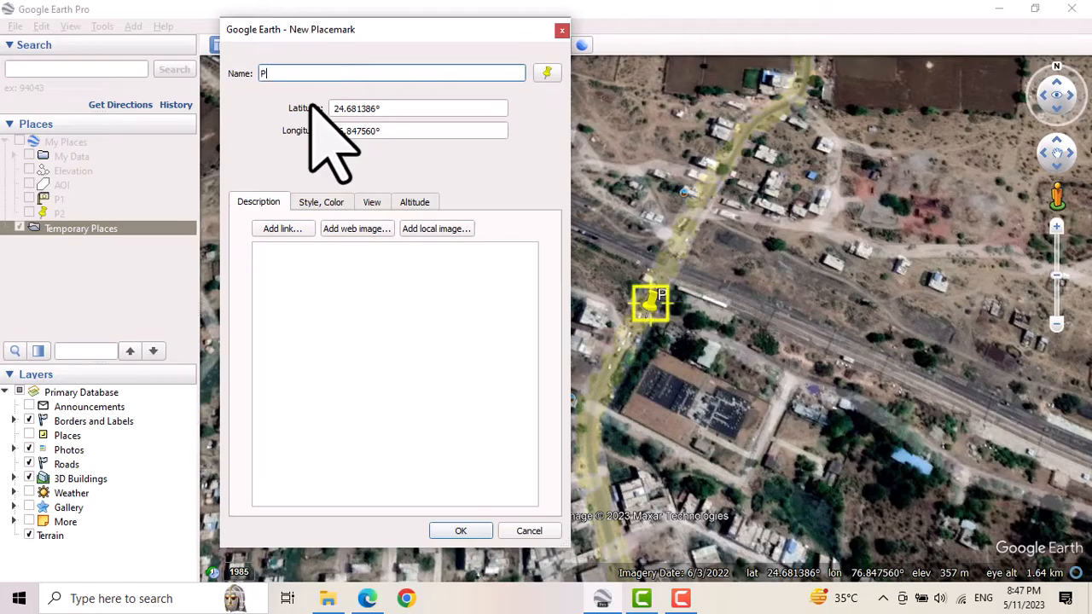
type("1")
left_click_drag(651, 304, 1050, 436)
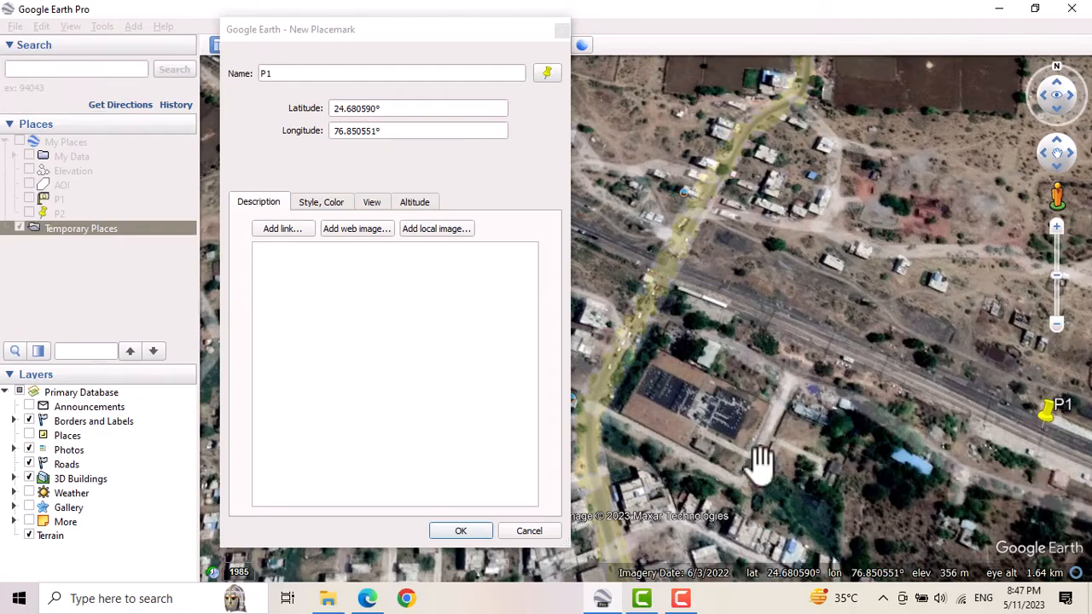
left_click(468, 530)
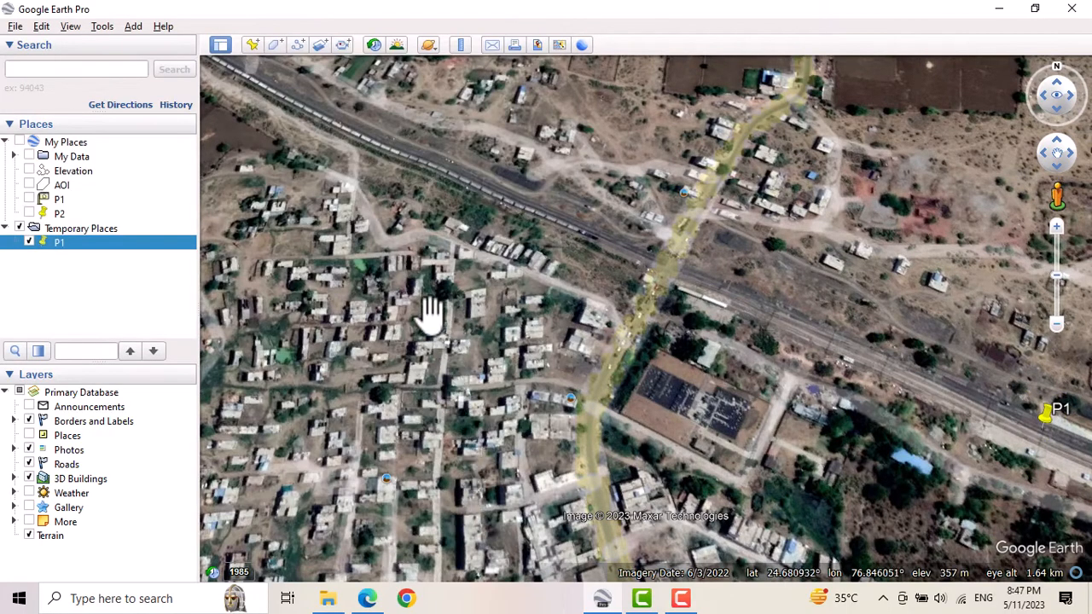
Add a placemark named P2 on the railway between P1 and the road crossing, at about 24.6812°, 76.8491°.
left_click(252, 44)
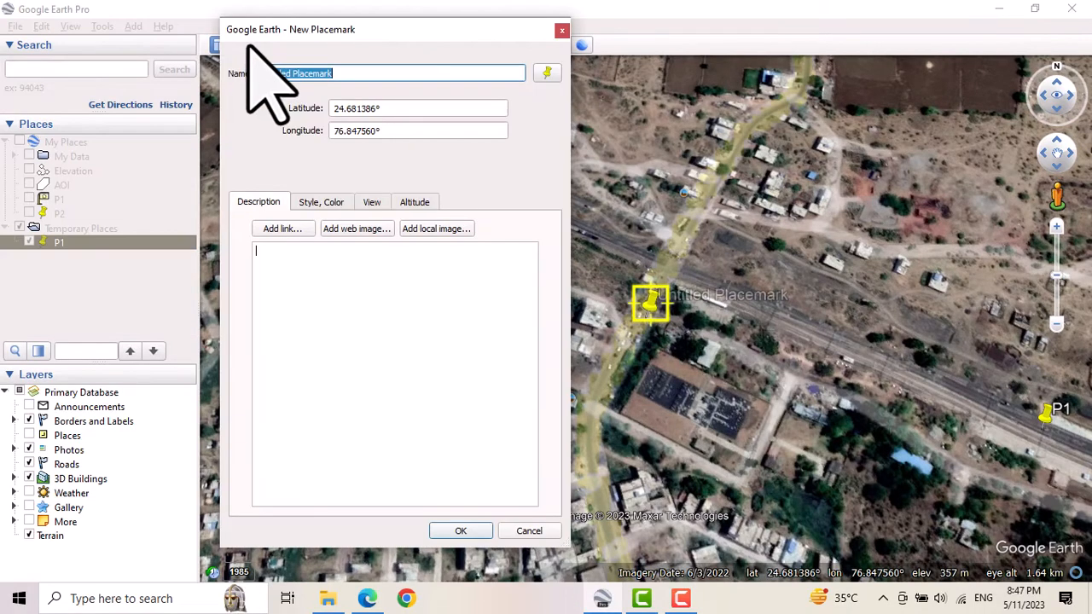
type("P2")
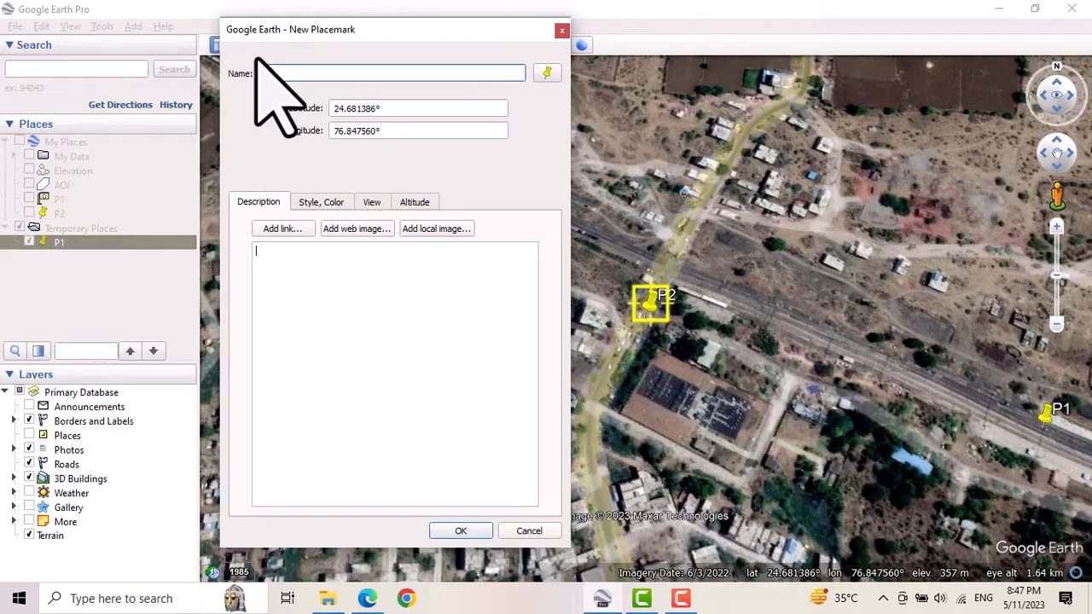
left_click_drag(645, 311, 843, 350)
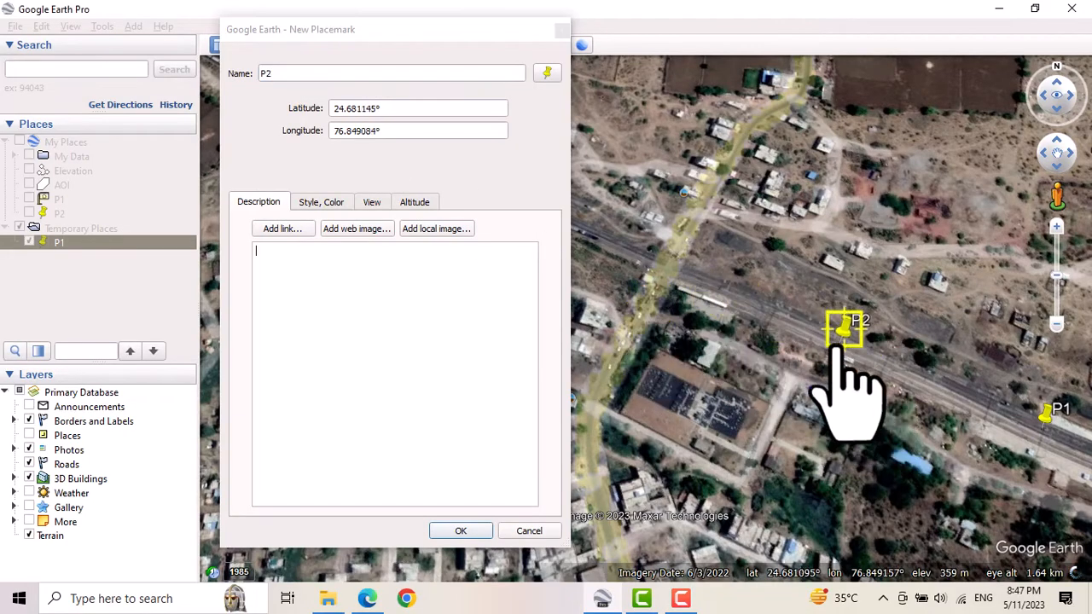
left_click(460, 530)
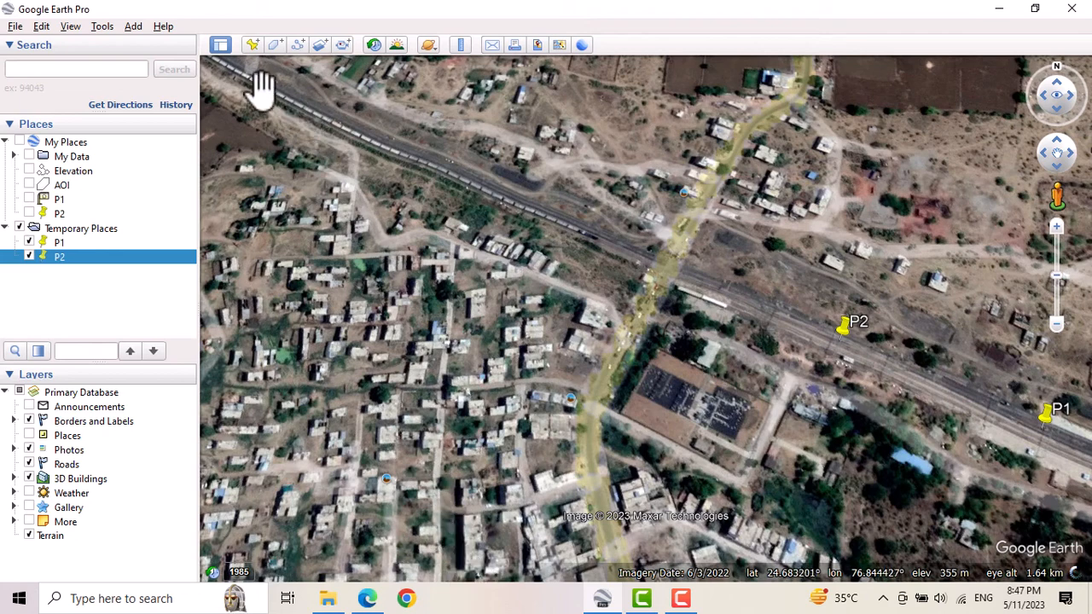
Add a placemark named P3 on the railway just west of the road crossing, at about 24.6819°, 76.8476°.
left_click(252, 46)
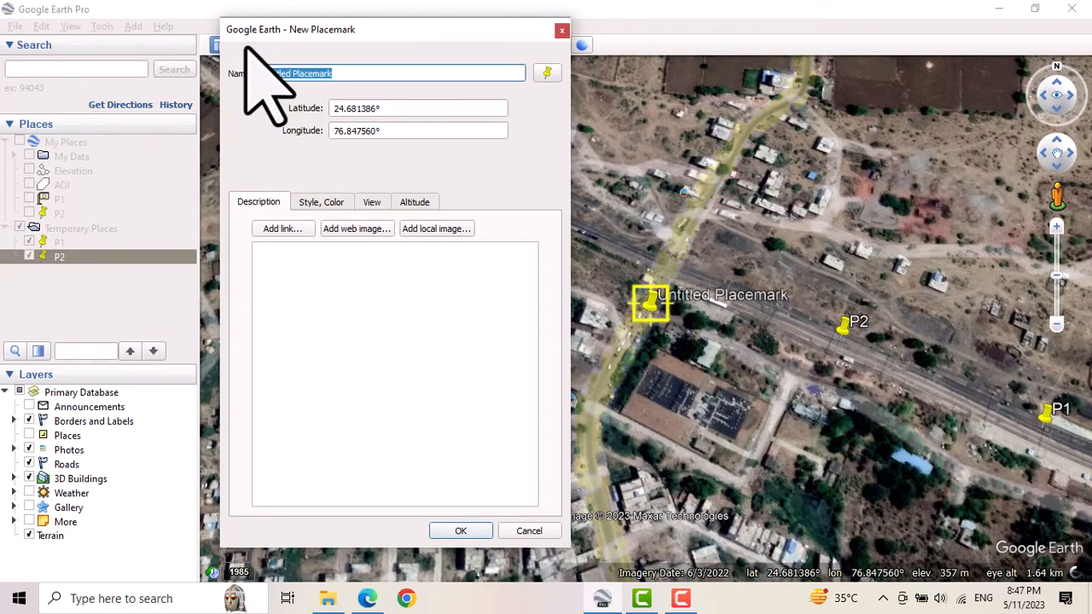
type("P")
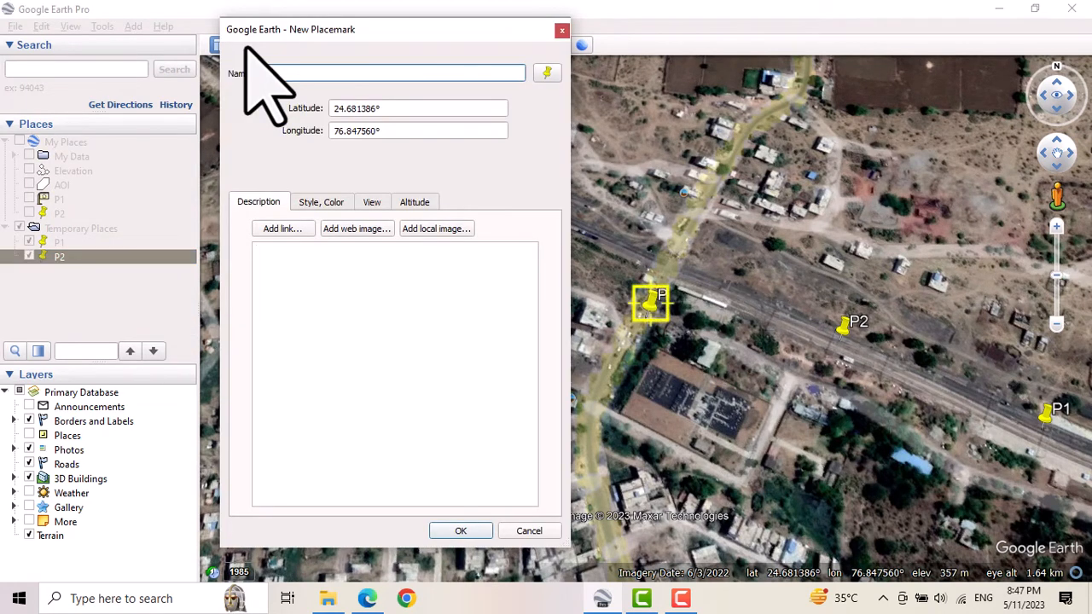
type("3")
left_click_drag(316, 34, 174, 72)
left_click_drag(649, 312, 649, 258)
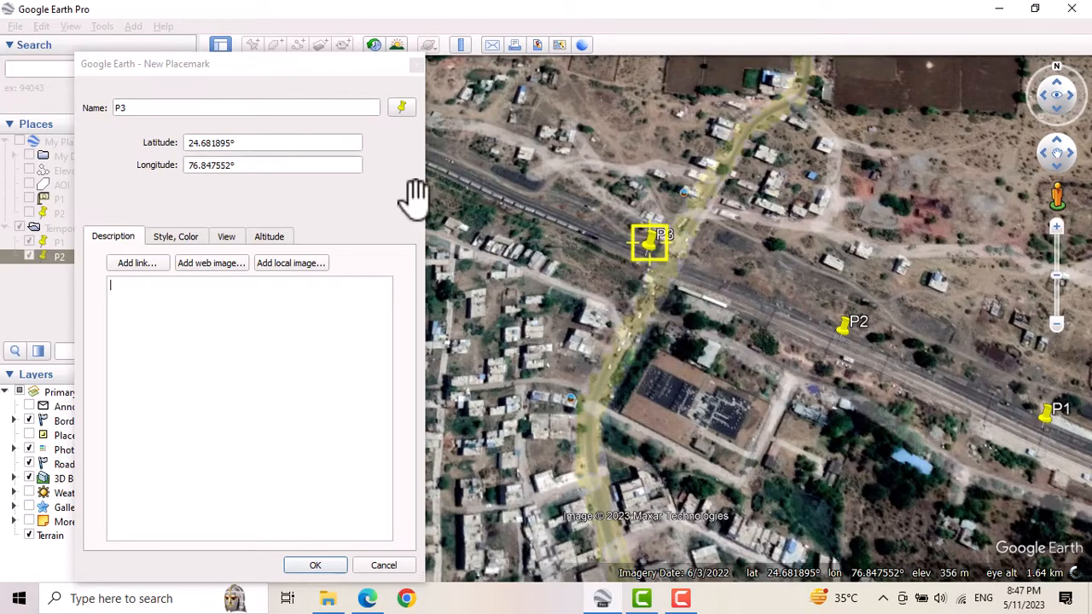
left_click_drag(263, 64, 308, 37)
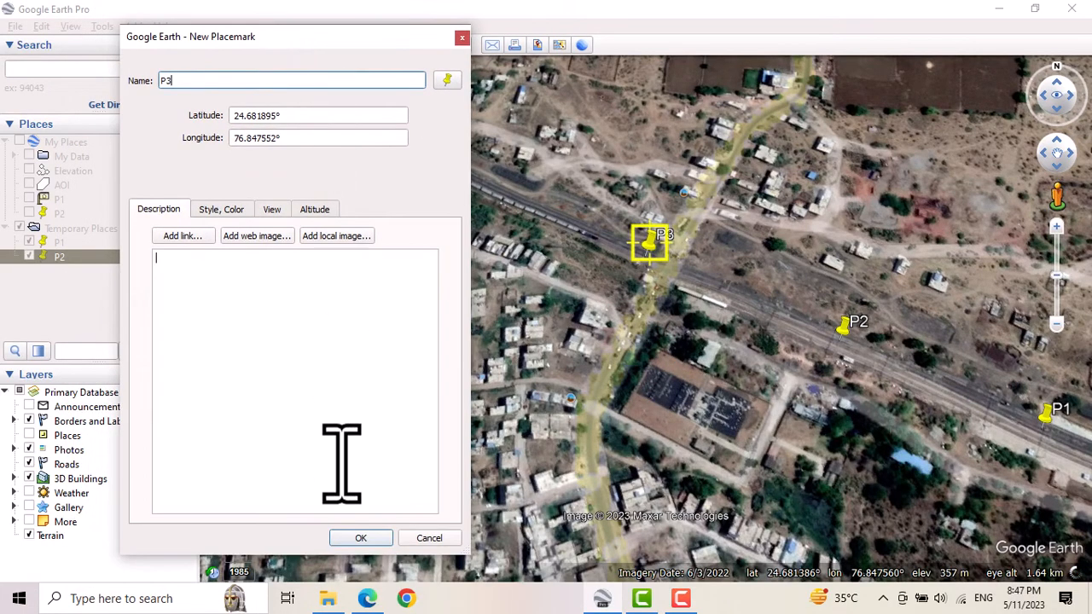
left_click(375, 539)
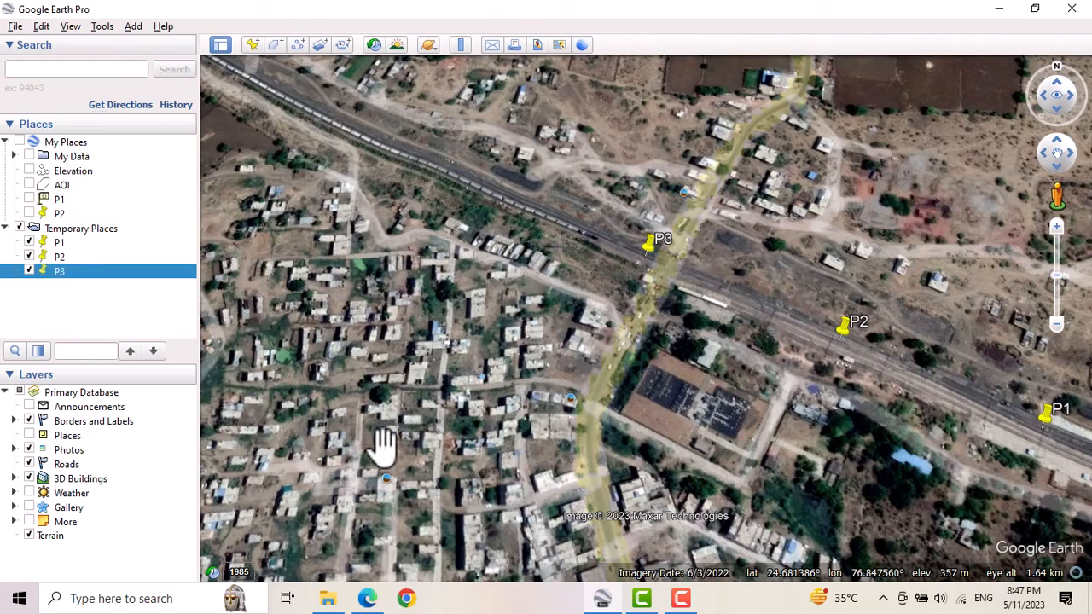
Add a placemark named P4 on the railway northwest of P3, at about 24.6827°, 76.8458°.
left_click(253, 46)
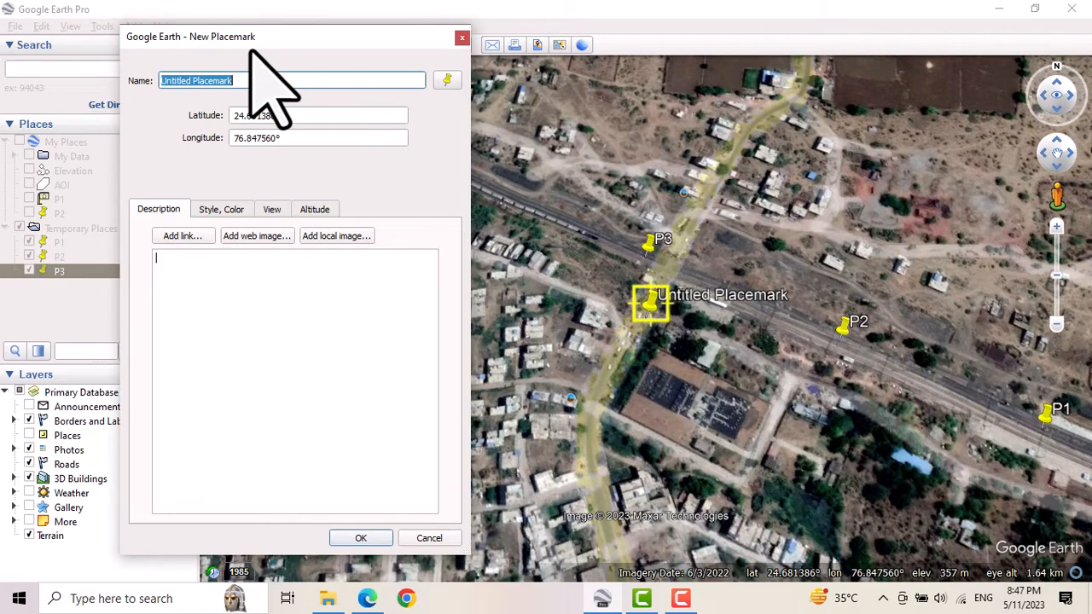
type("P4")
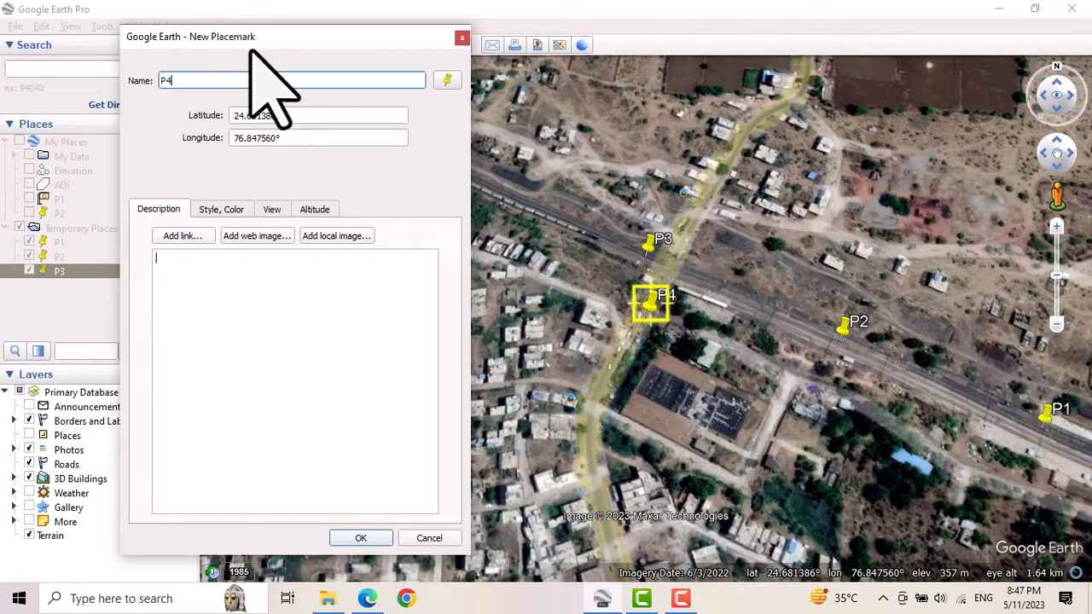
left_click_drag(244, 36, 300, 254)
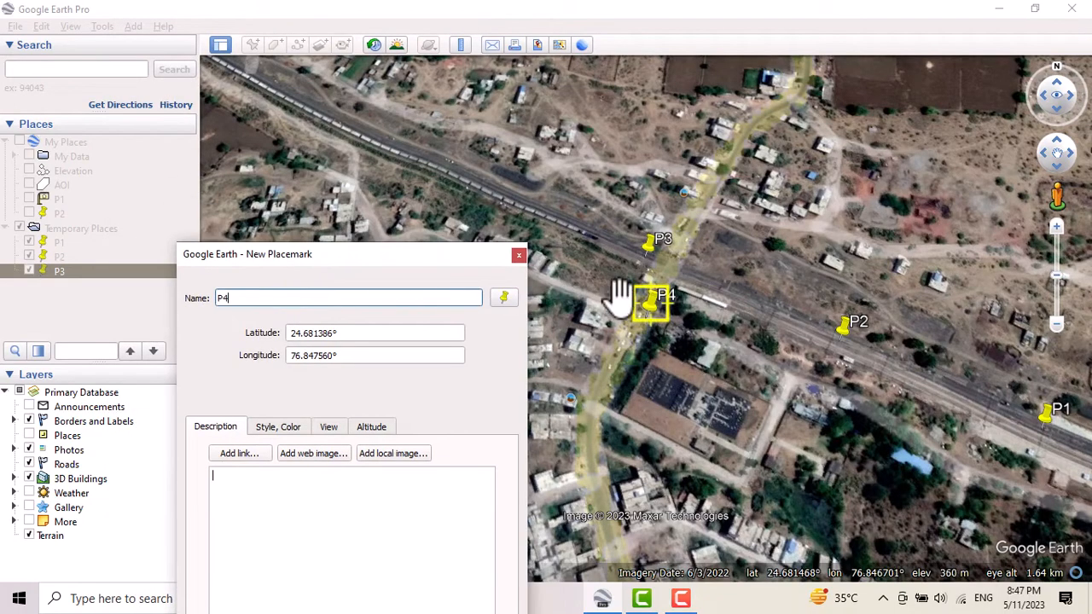
left_click_drag(653, 303, 452, 167)
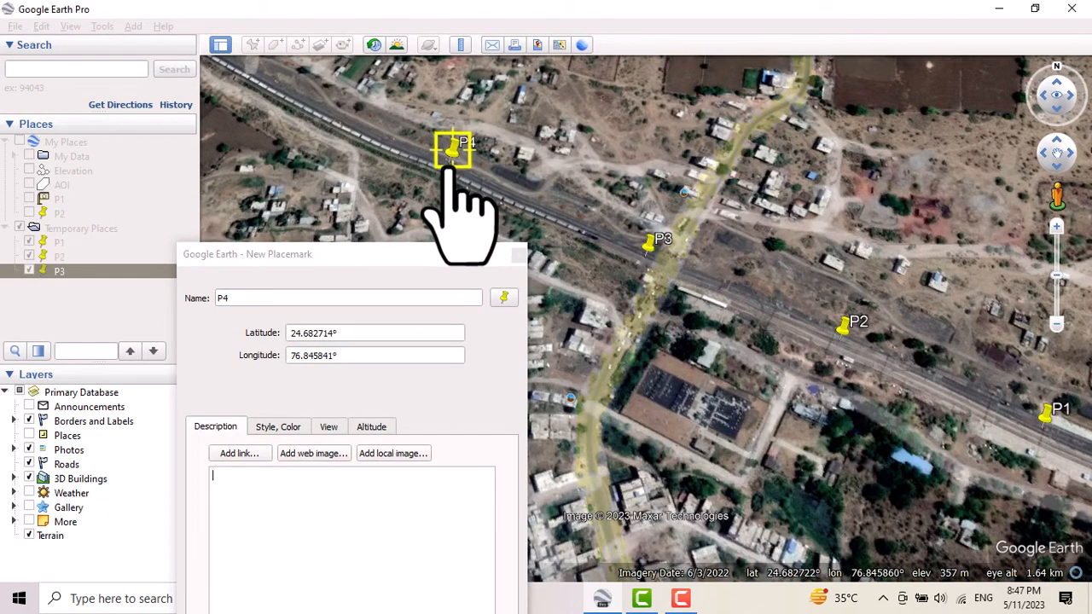
left_click_drag(385, 257, 317, 53)
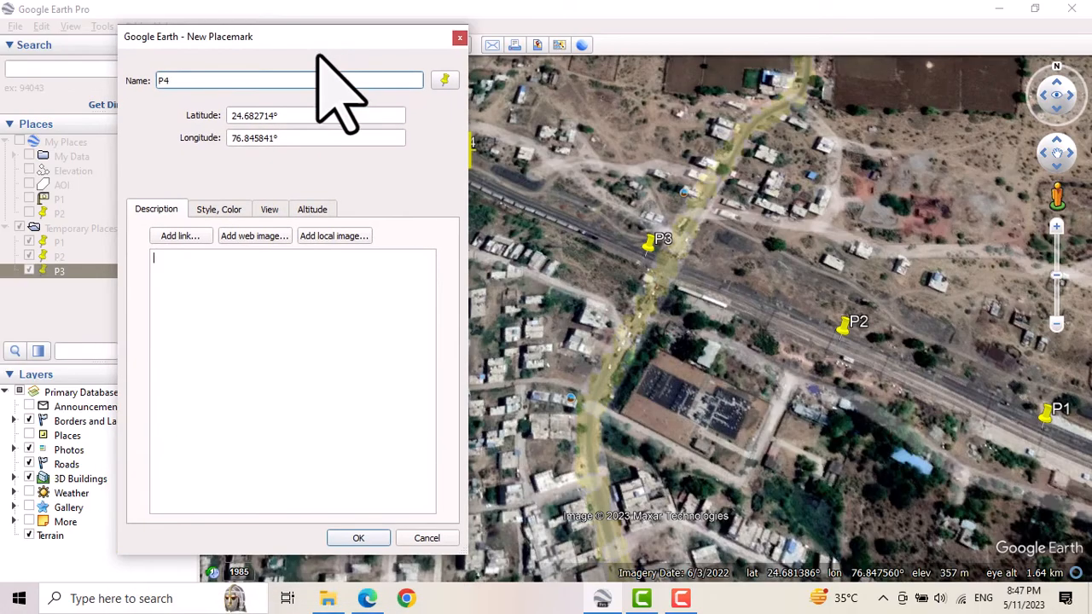
left_click(359, 537)
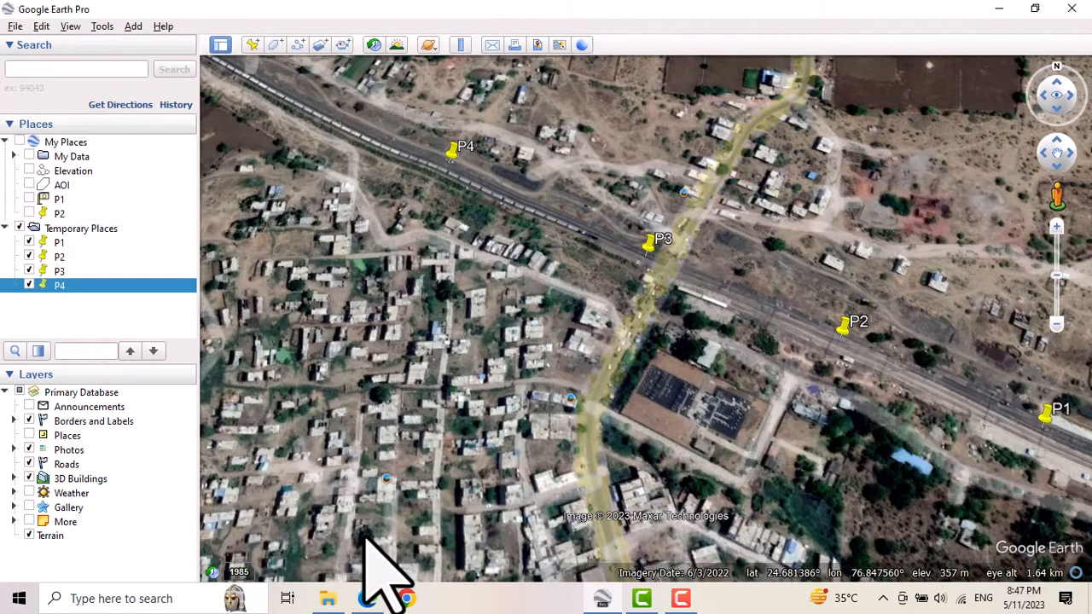
Create a folder named Points inside Temporary Places.
left_click(66, 300)
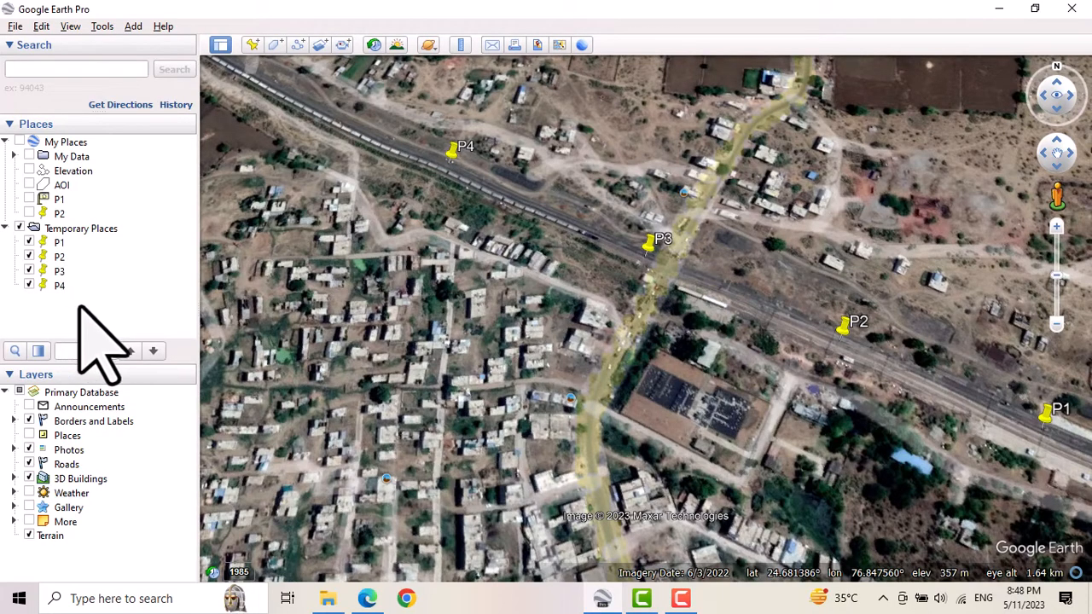
left_click(60, 230)
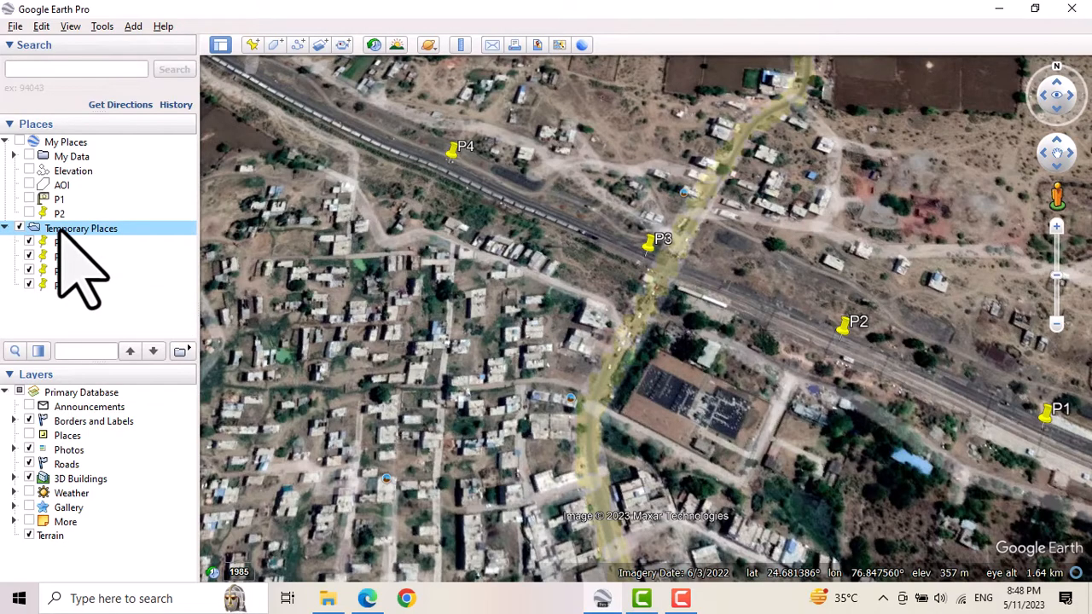
right_click(60, 231)
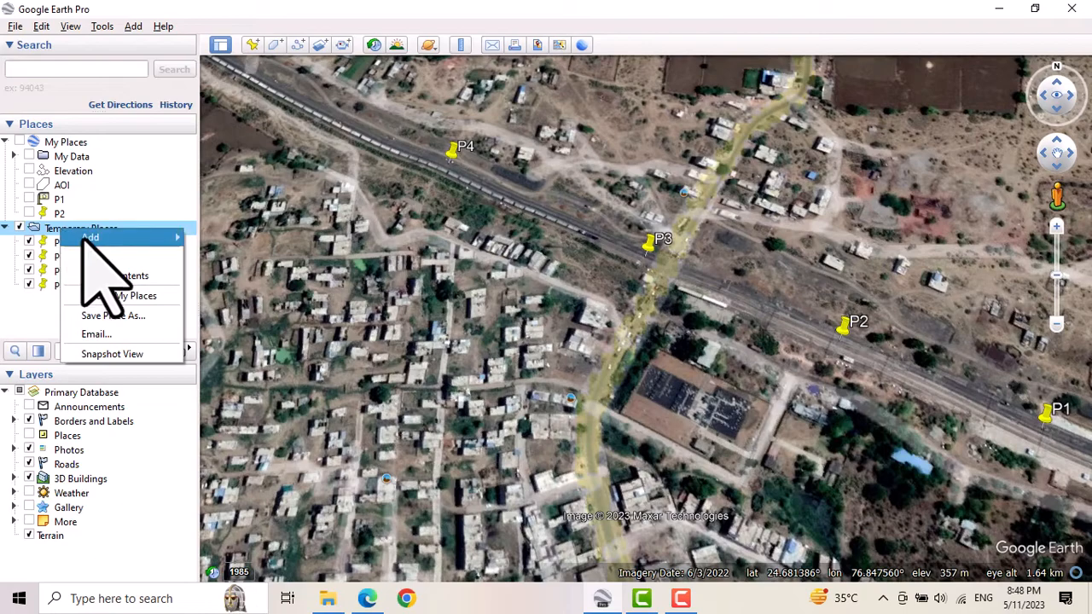
left_click(219, 241)
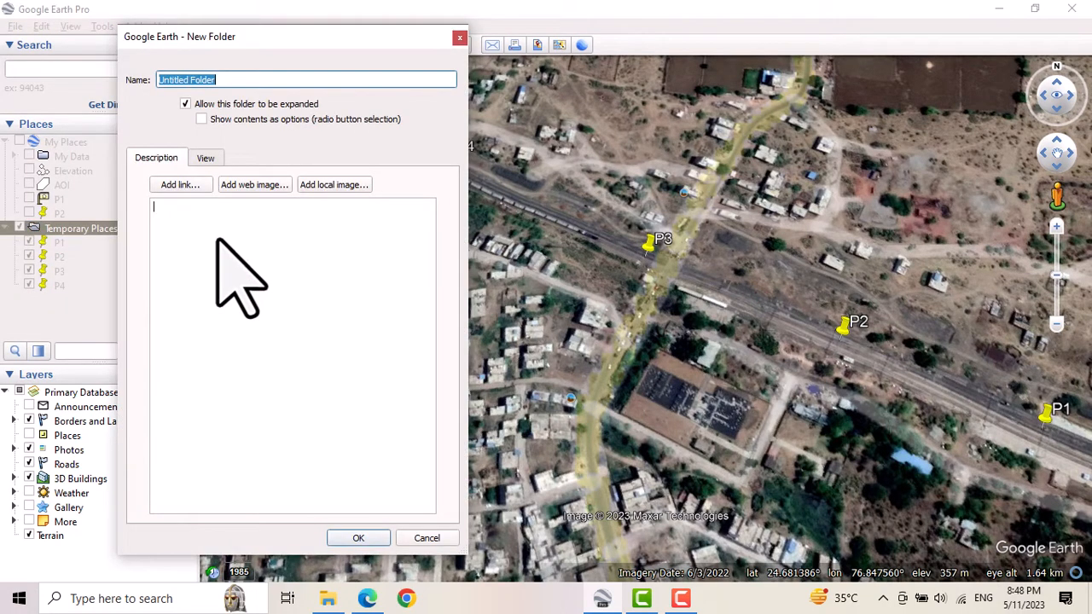
type("Points")
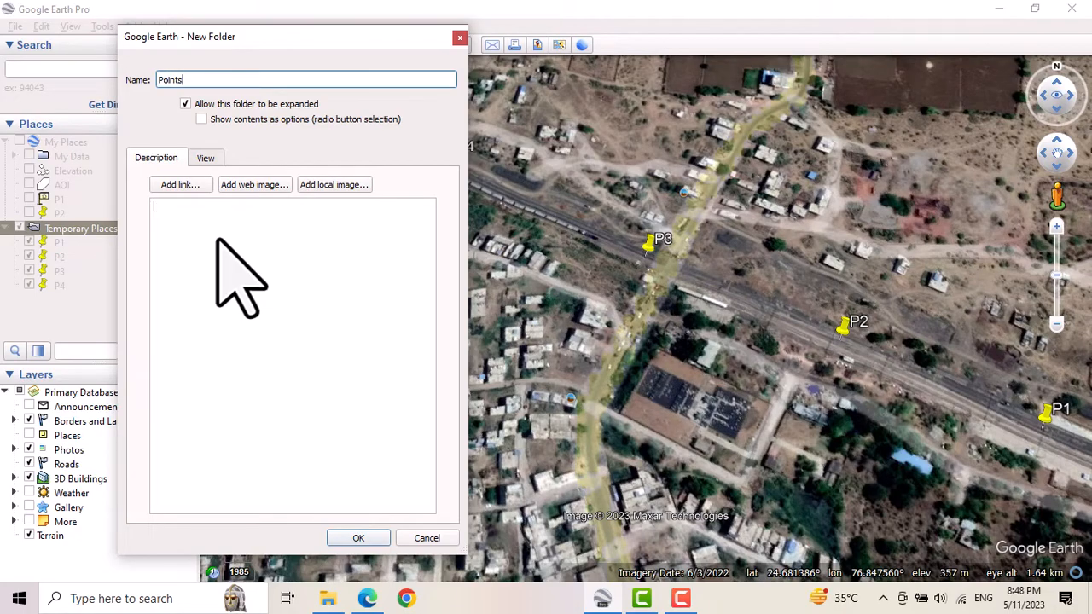
left_click(359, 537)
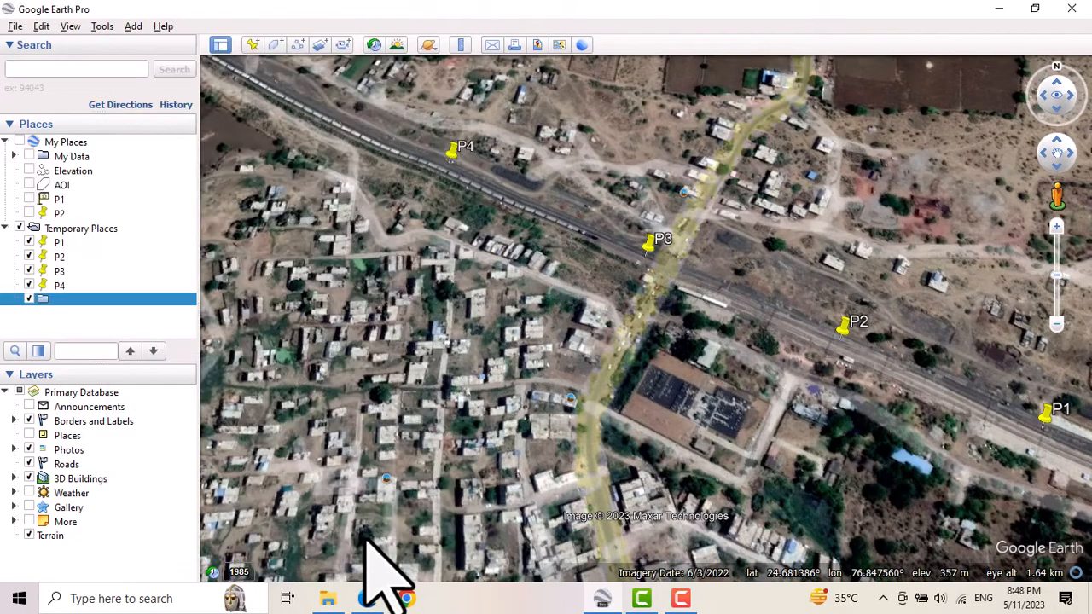
Move the four temporary placemarks P1, P2, P3 and P4 into the Points folder.
left_click(58, 244)
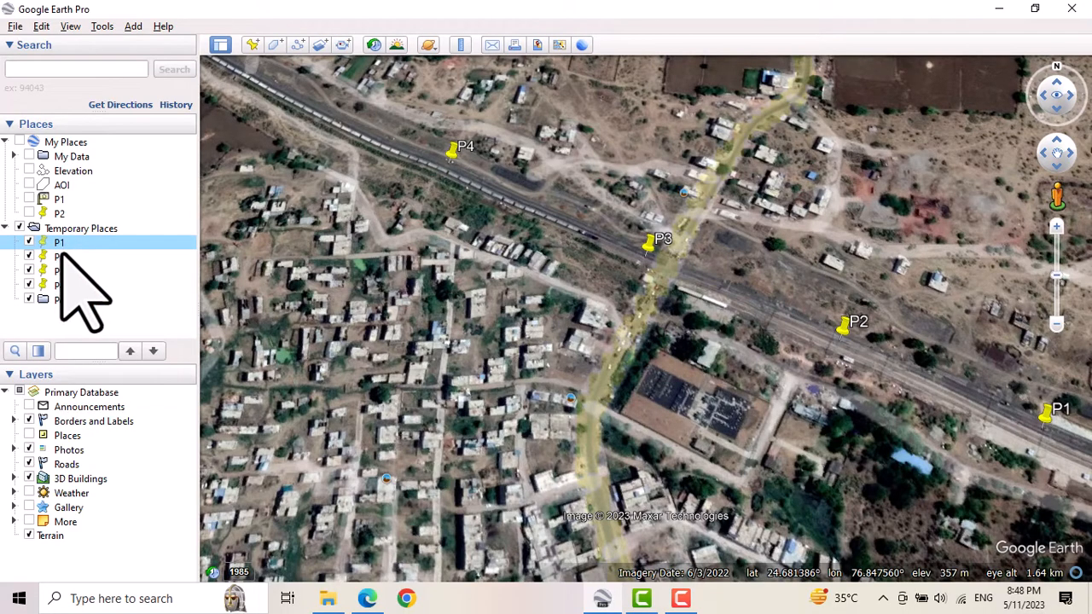
left_click(60, 256, "shift")
left_click(60, 271, "shift")
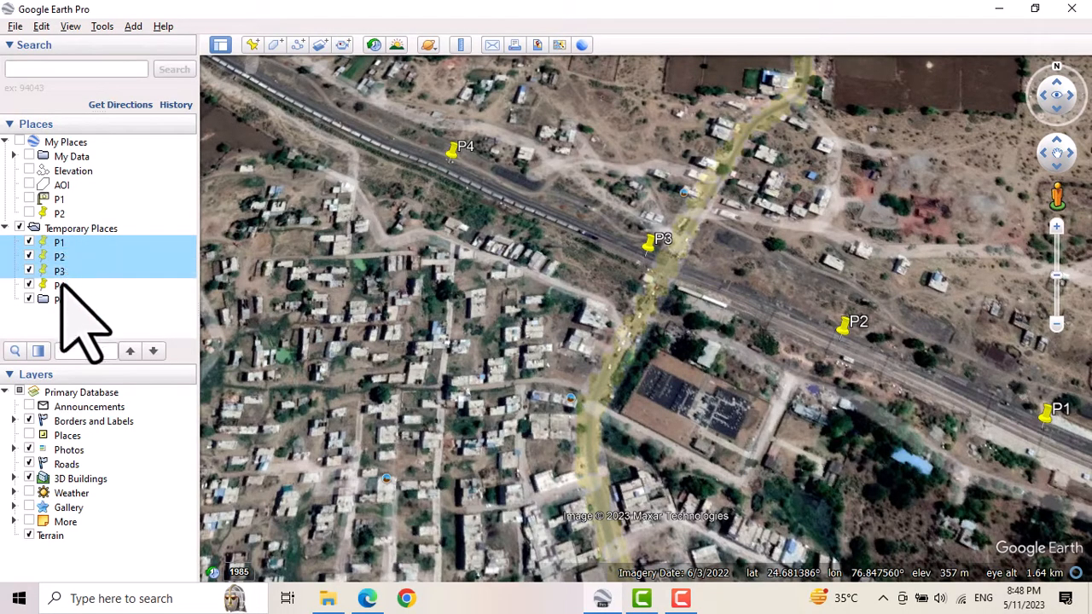
left_click(60, 284, "shift")
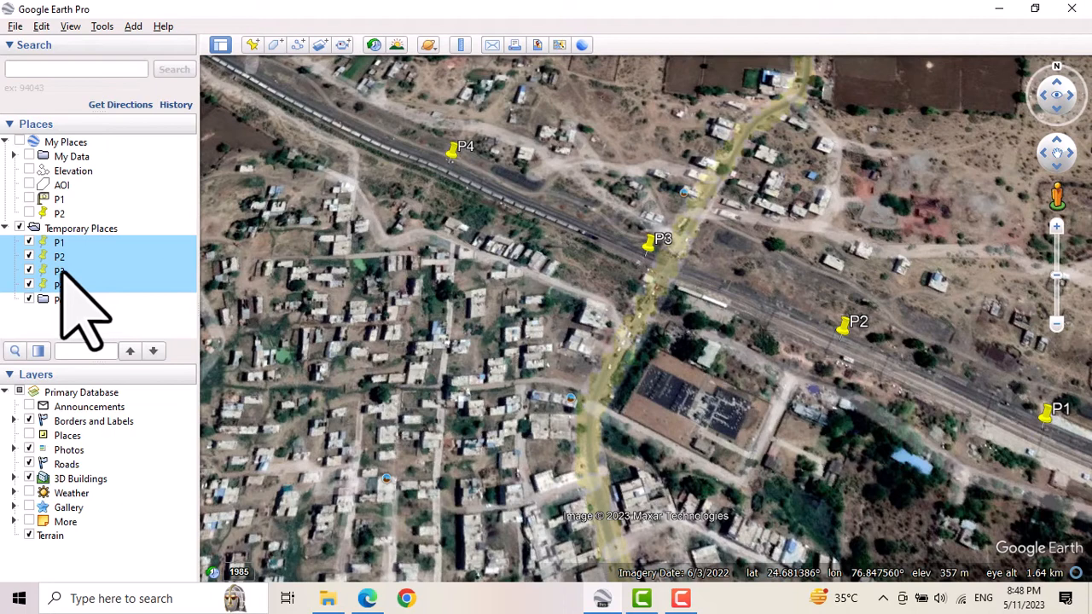
left_click_drag(61, 273, 70, 302)
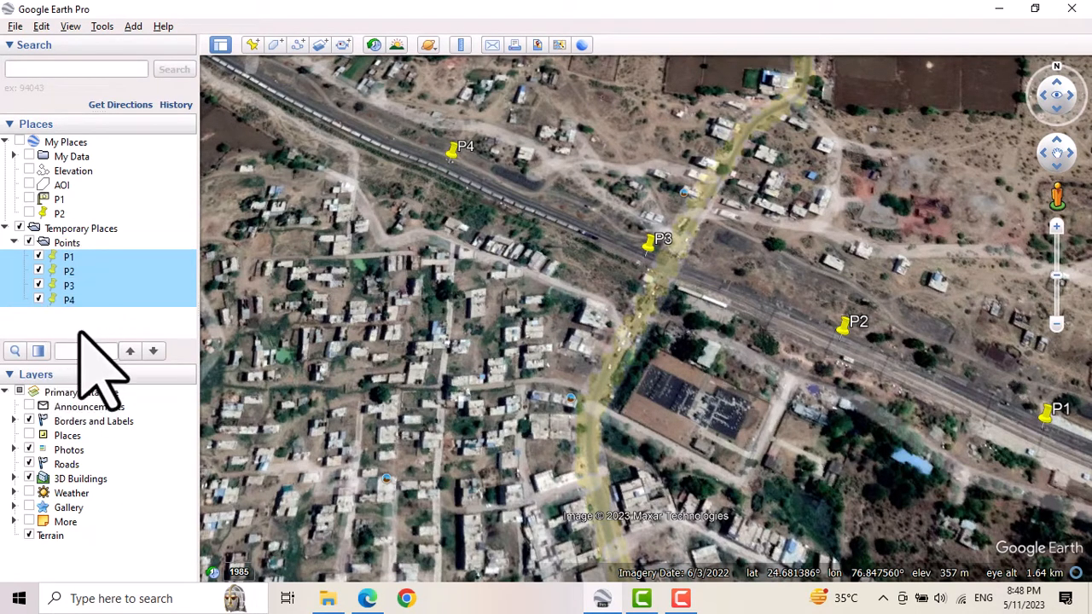
left_click(81, 333)
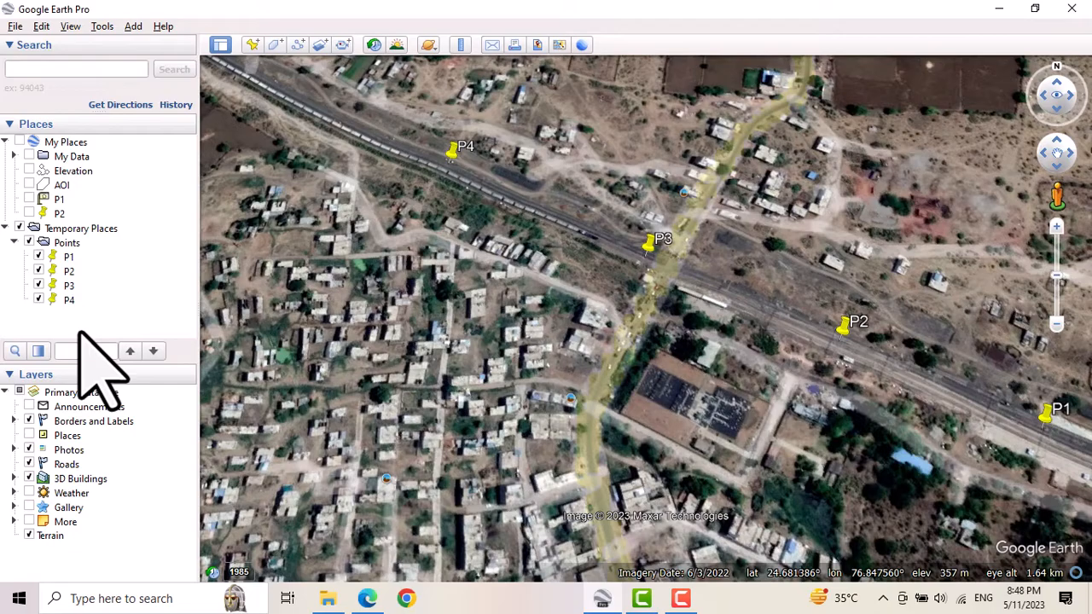
Create a second folder named Line inside Temporary Places.
right_click(76, 231)
mouse_move(190, 235)
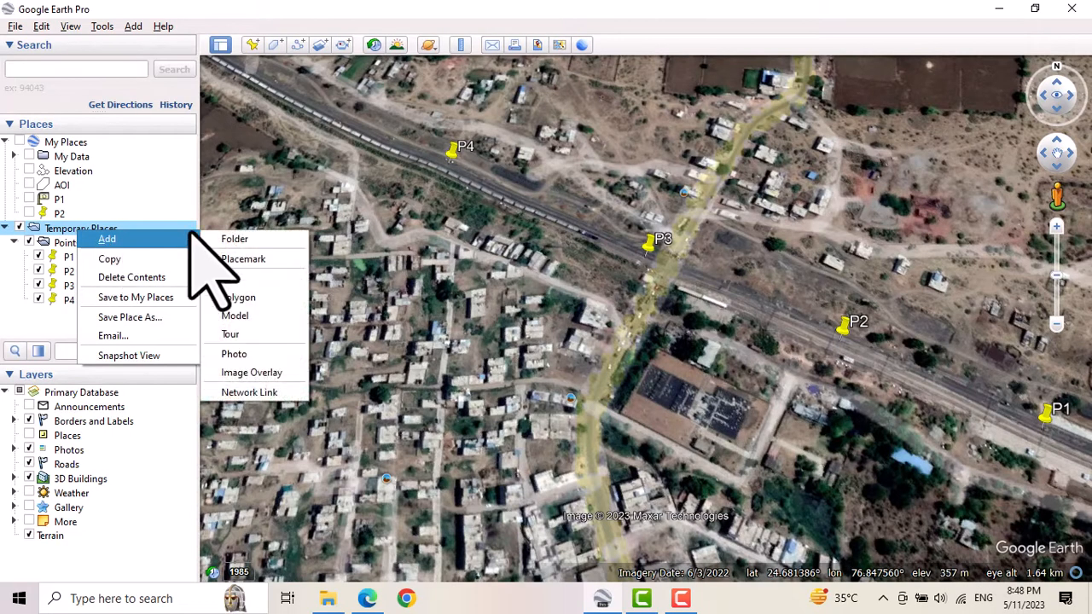
left_click(243, 239)
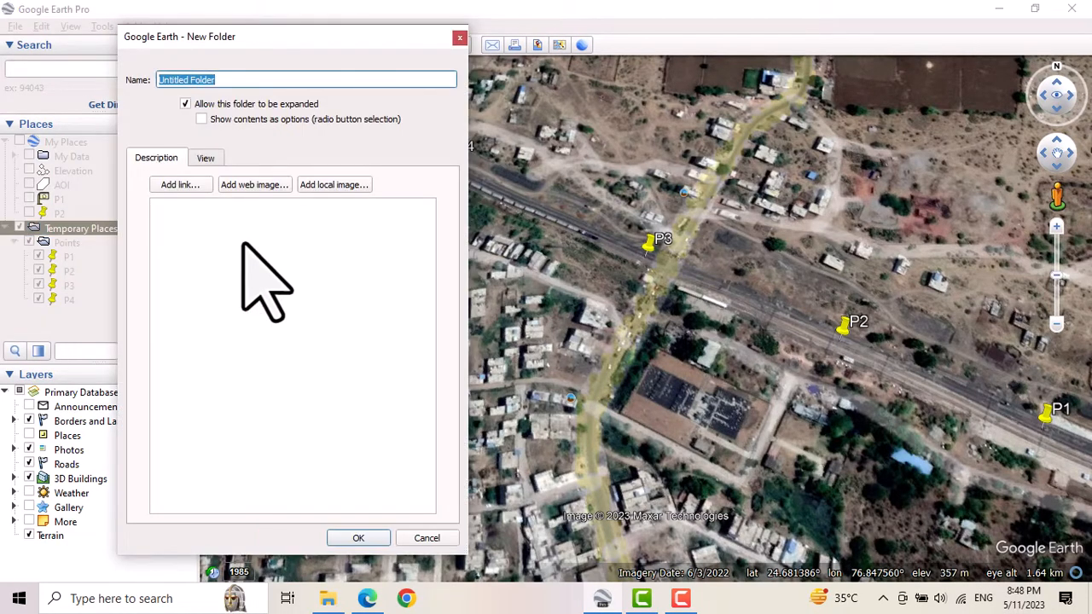
type("Line")
left_click(359, 538)
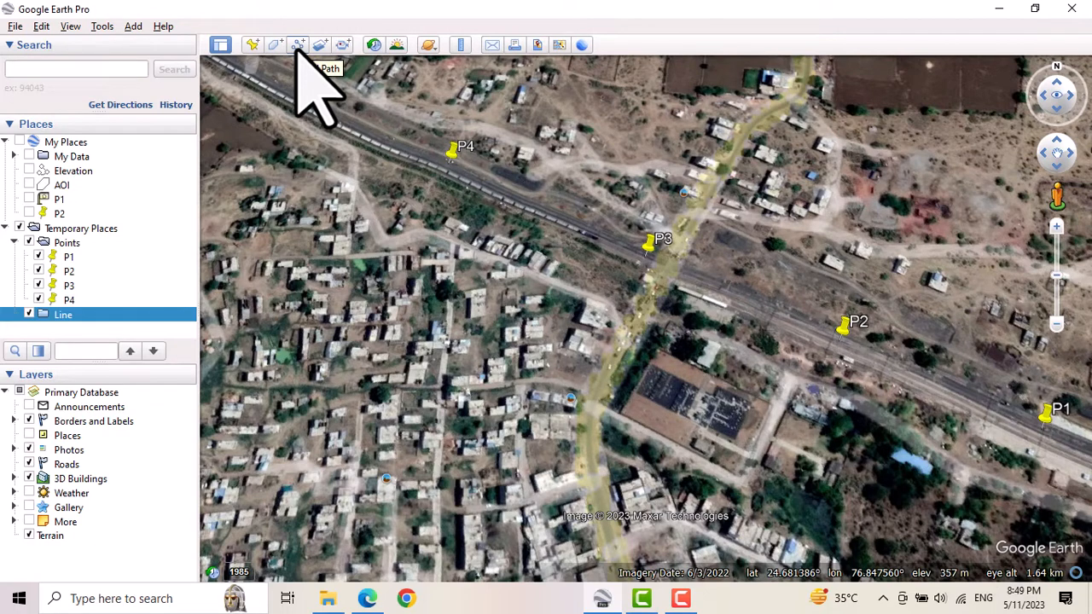
Start a new path named Line 1 inside the Line folder, keeping the railway in view.
right_click(62, 314)
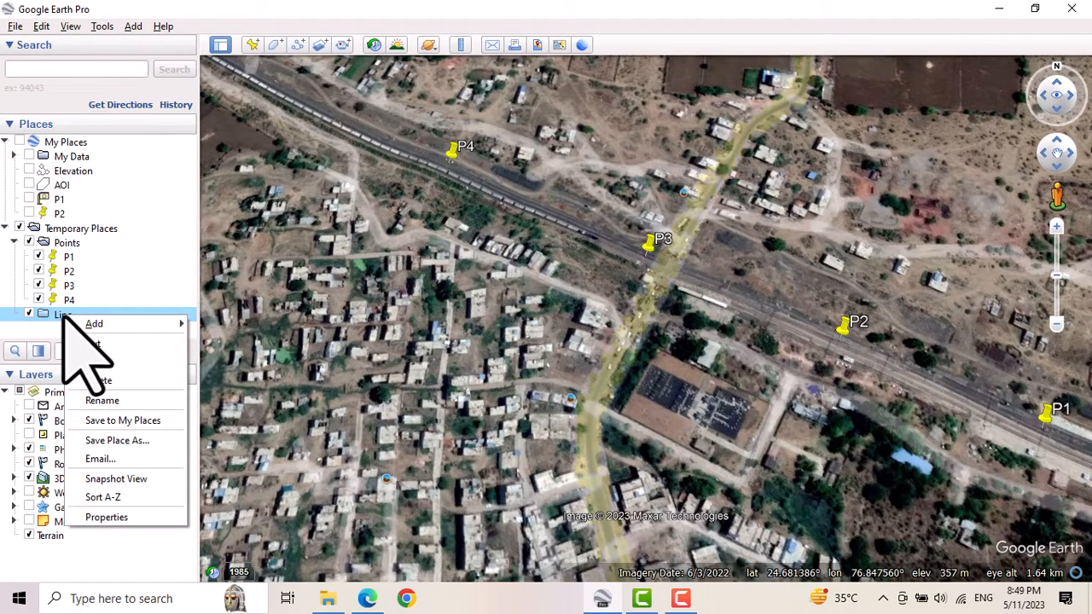
mouse_move(86, 323)
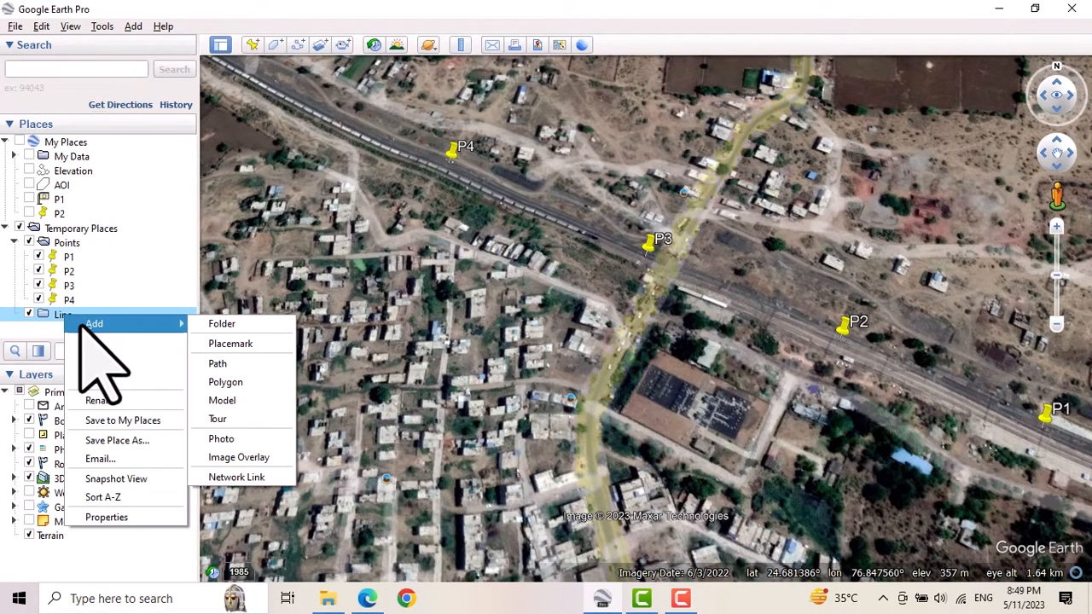
left_click(223, 363)
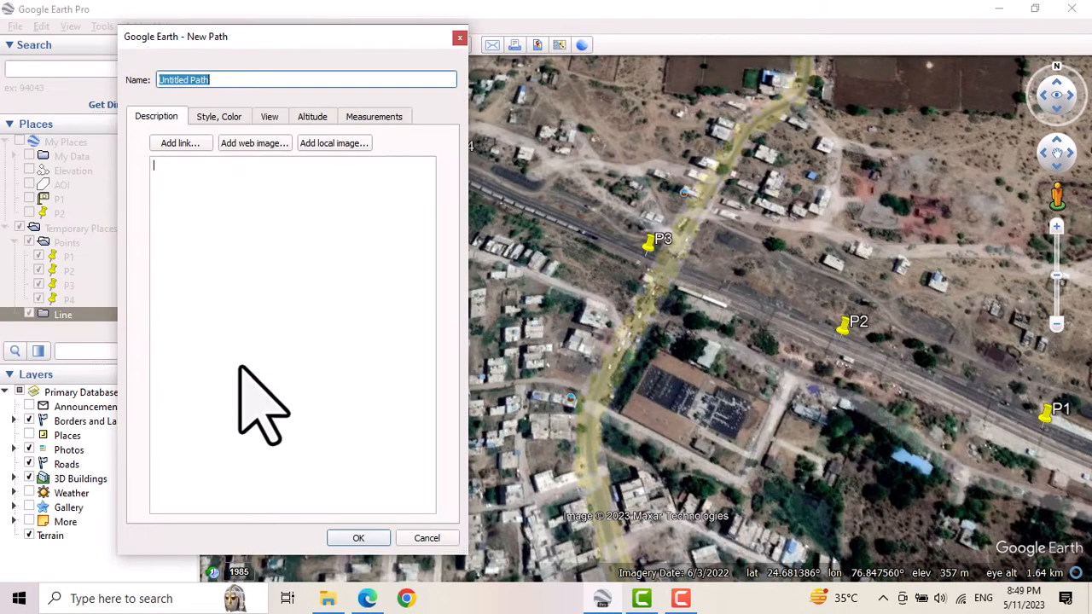
type("Line 1")
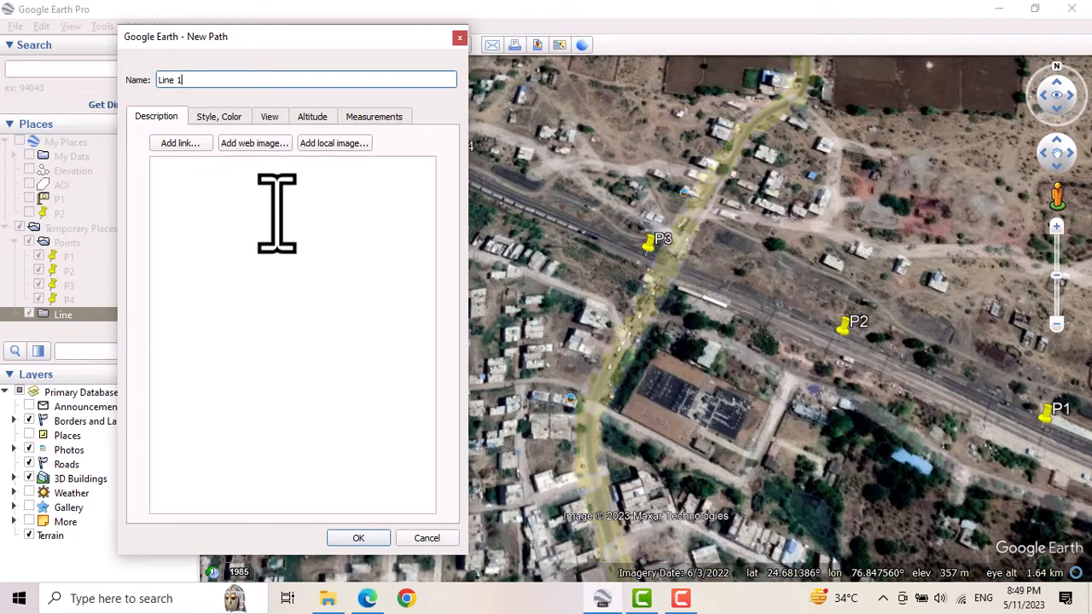
mouse_move(418, 36)
left_mouse_down()
mouse_move(133, 126)
mouse_move(149, 92)
left_mouse_up()
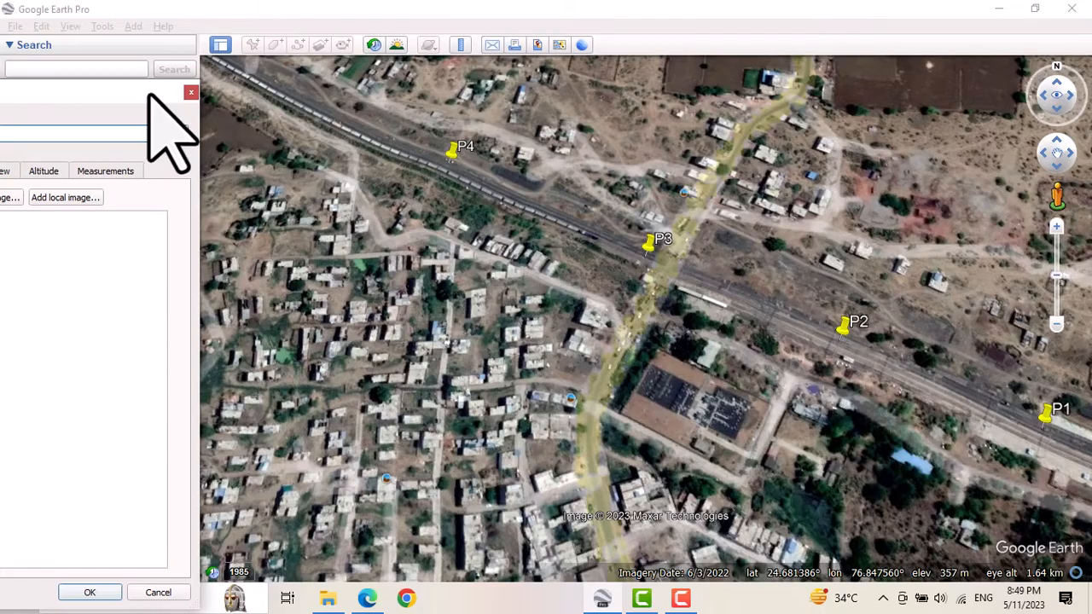
Trace the path with 15 vertices along the railway's south side, from just below P1 to northwest of P4, and save it.
left_click(1054, 453)
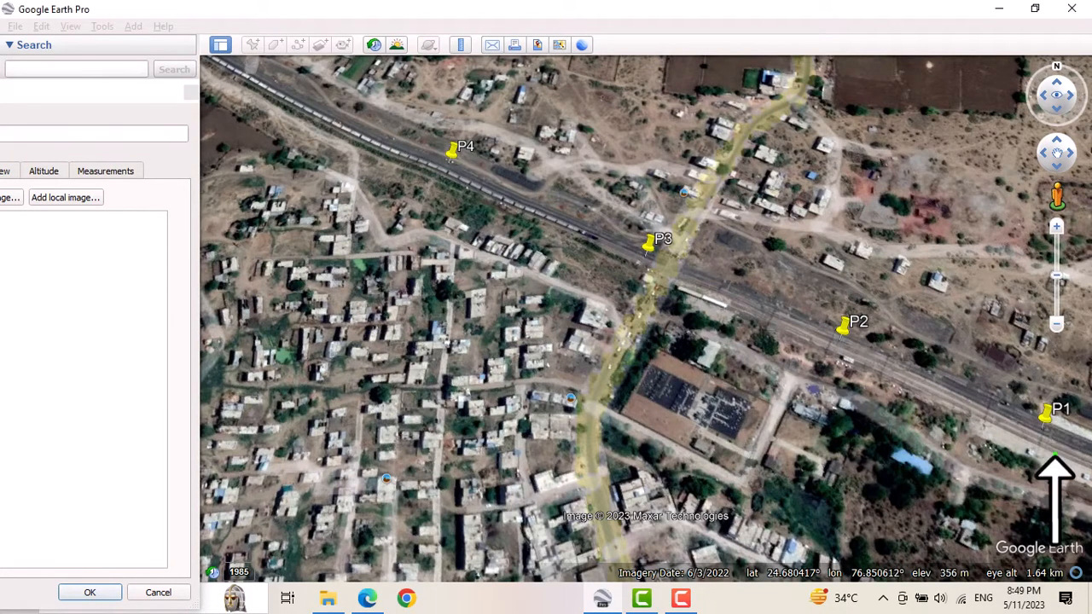
left_click(987, 422)
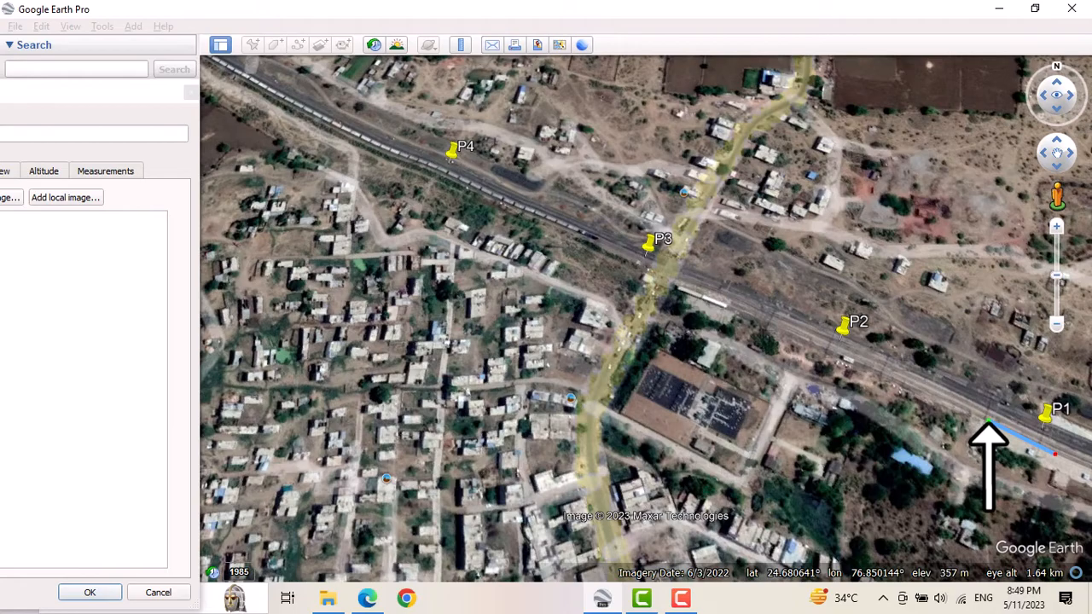
left_click(939, 398)
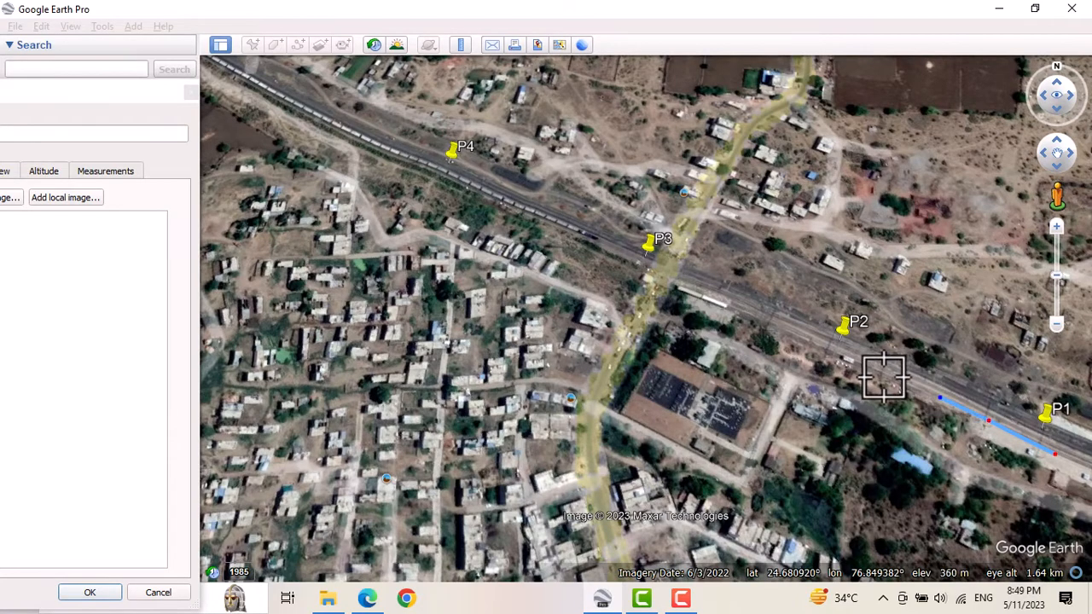
left_click(883, 376)
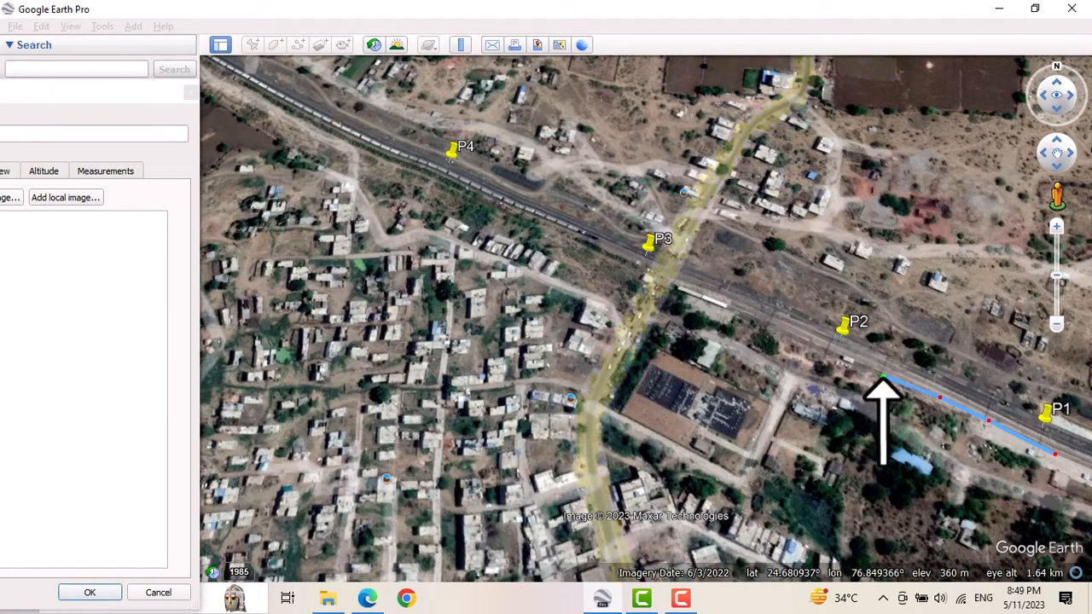
left_click(825, 344)
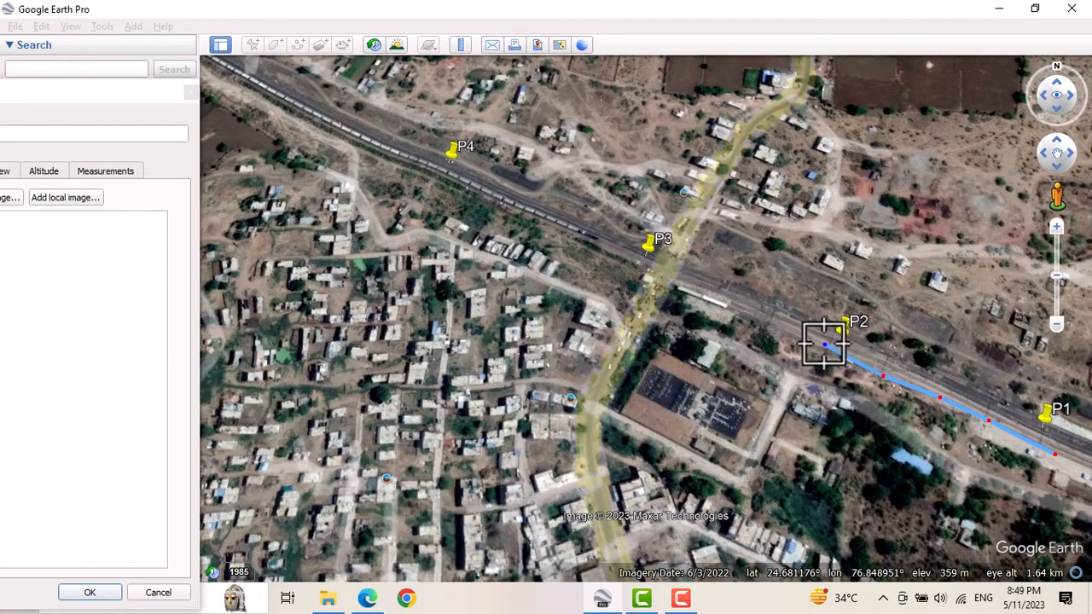
left_click(771, 325)
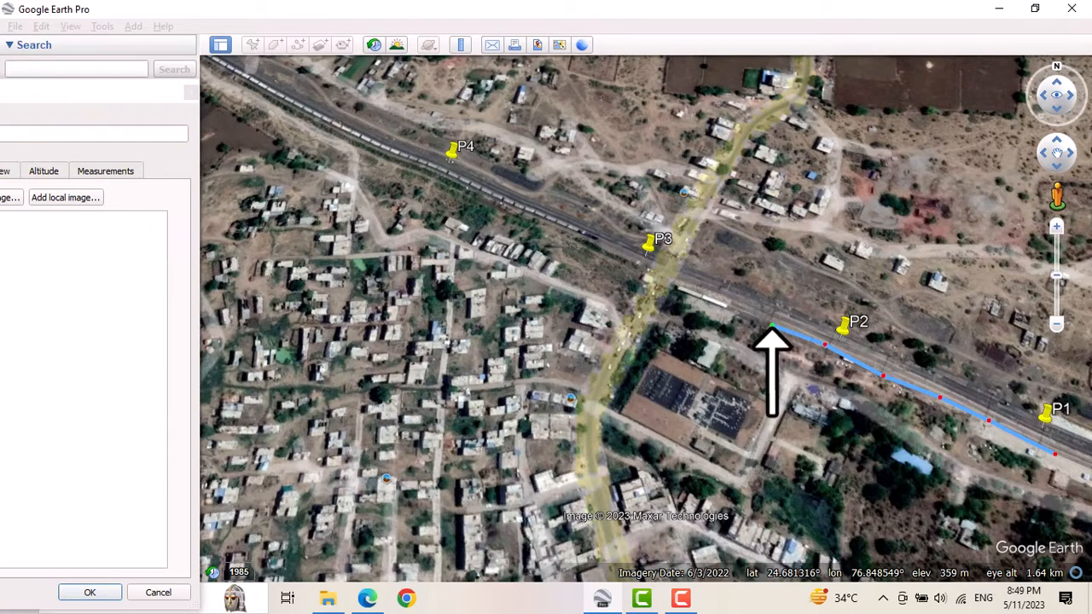
left_click(723, 302)
left_click(668, 280)
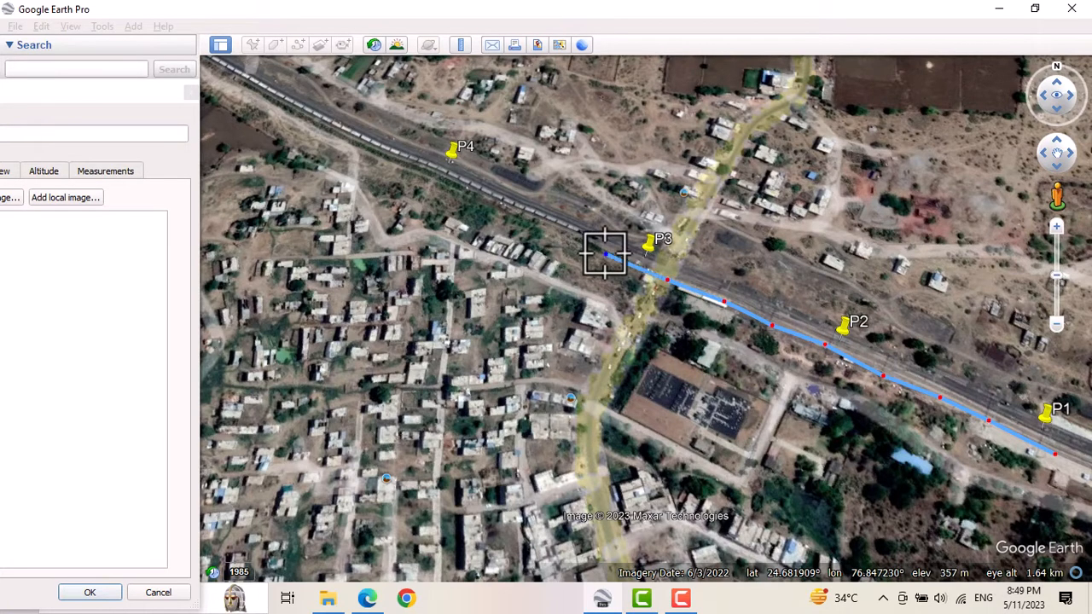
left_click(555, 233)
left_click(511, 216)
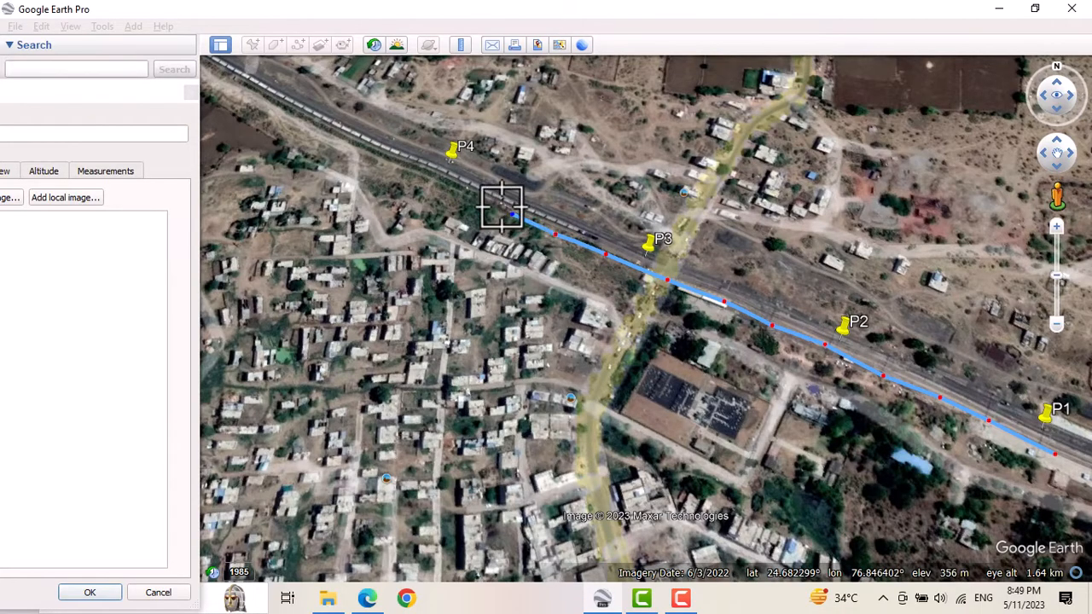
left_click(475, 194)
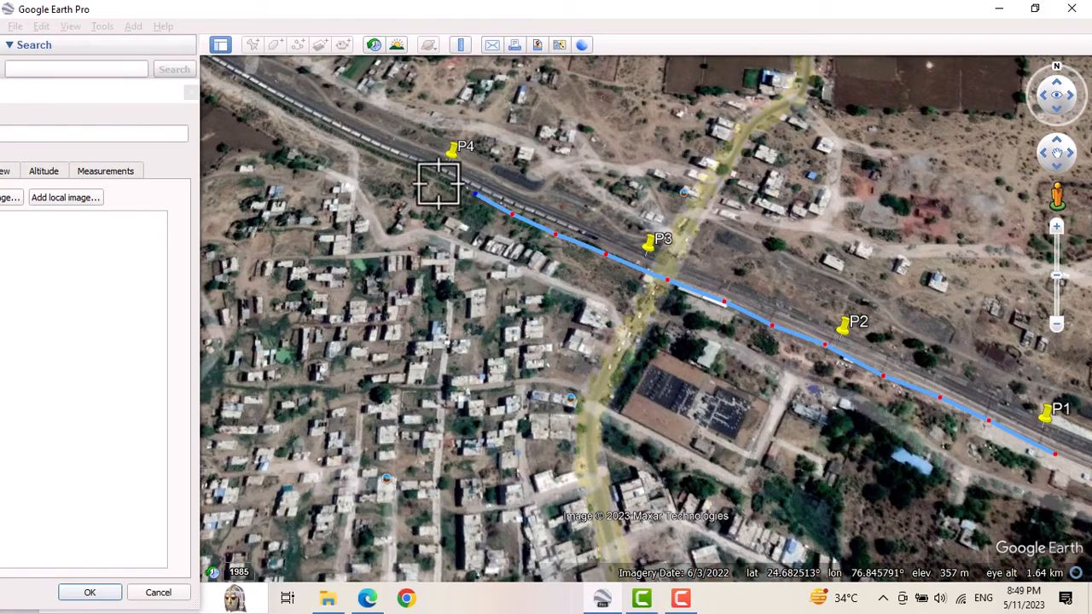
left_click(438, 184)
left_click(395, 162)
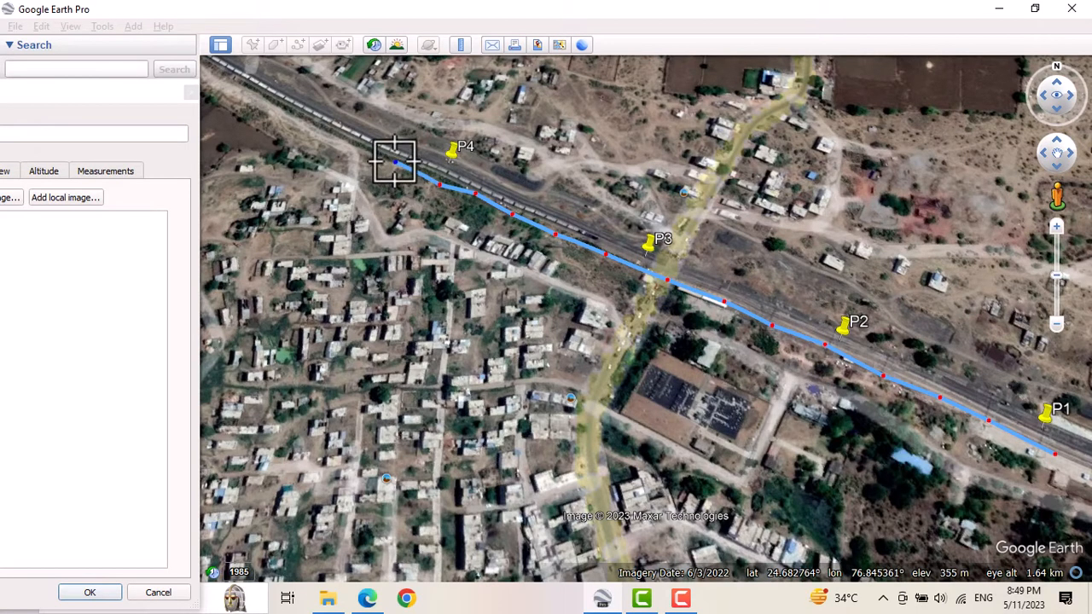
left_click(342, 140)
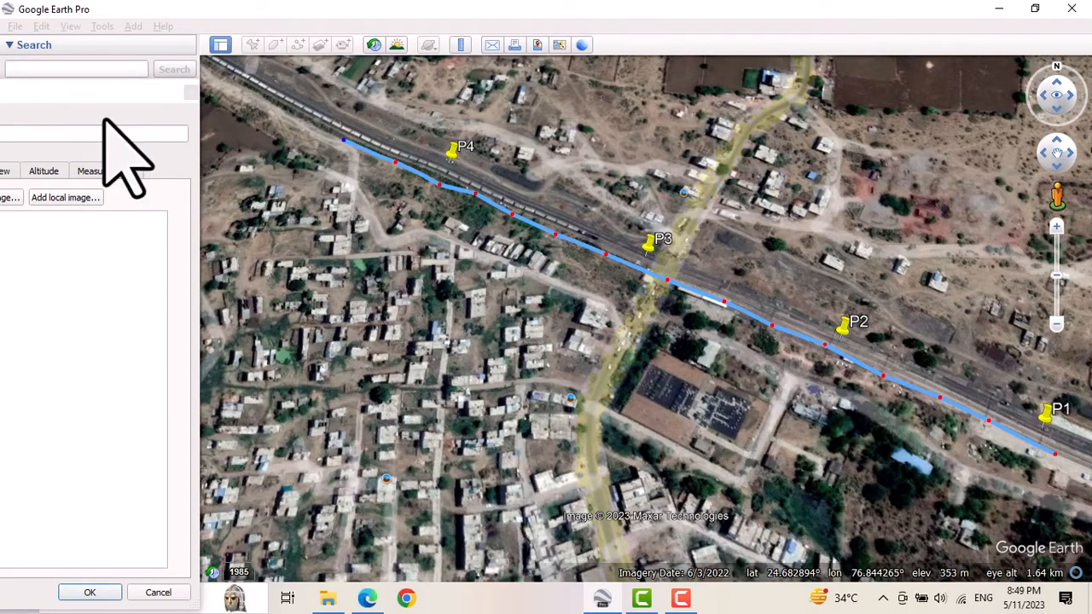
left_click_drag(38, 92, 323, 39)
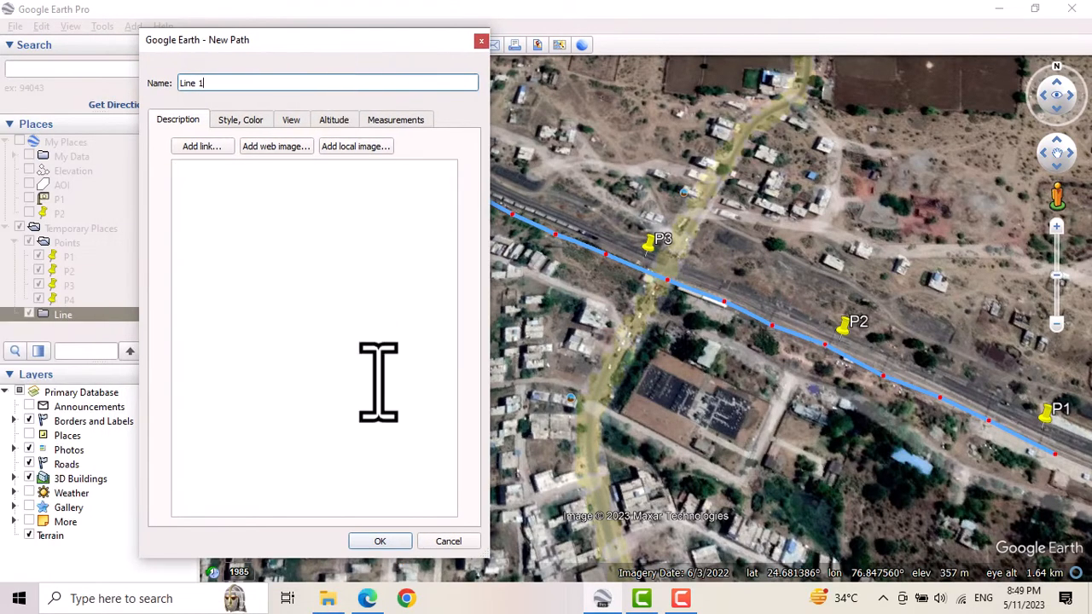
left_click(378, 540)
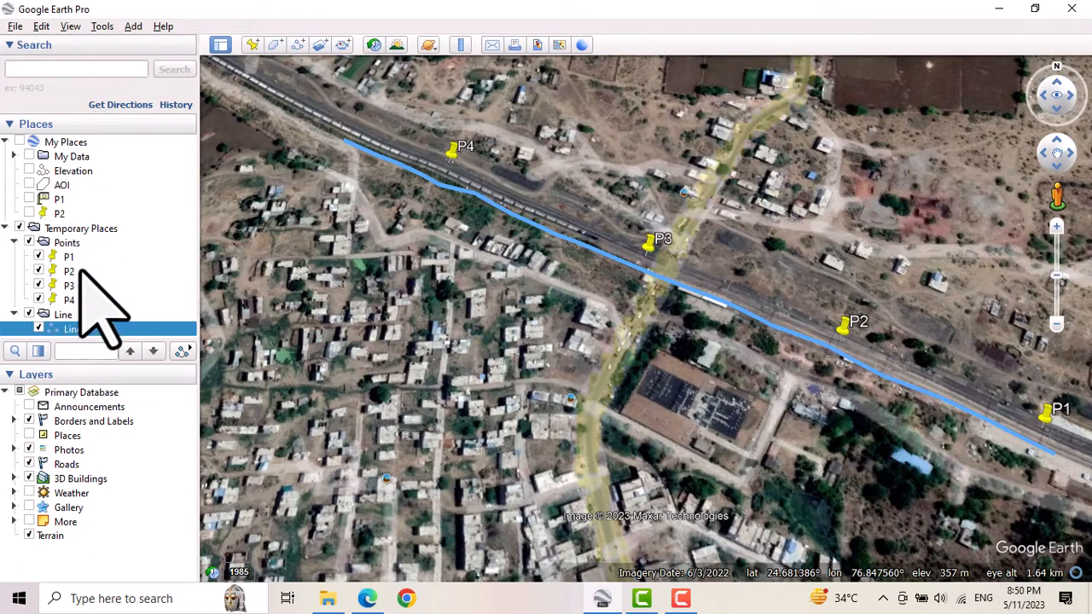
Begin saving the Points folder as a place file.
right_click(64, 245)
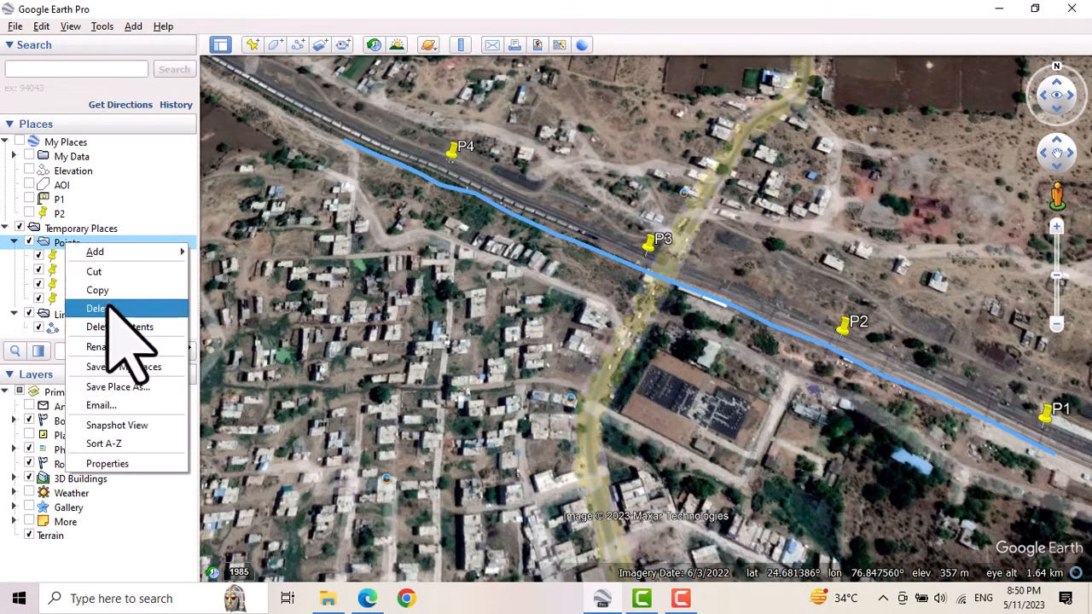
left_click(134, 388)
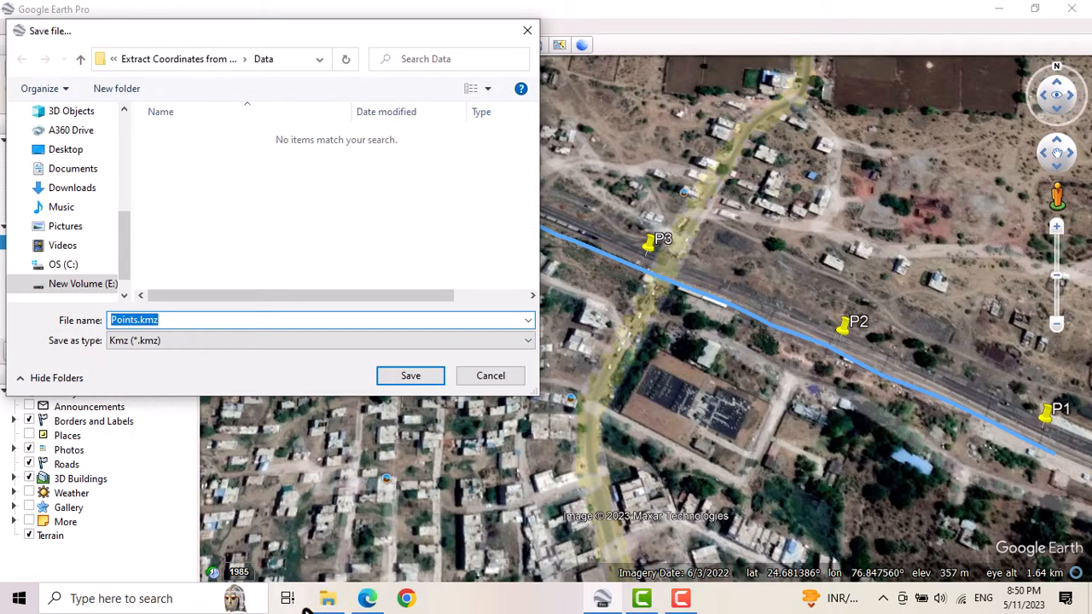
left_click(327, 598)
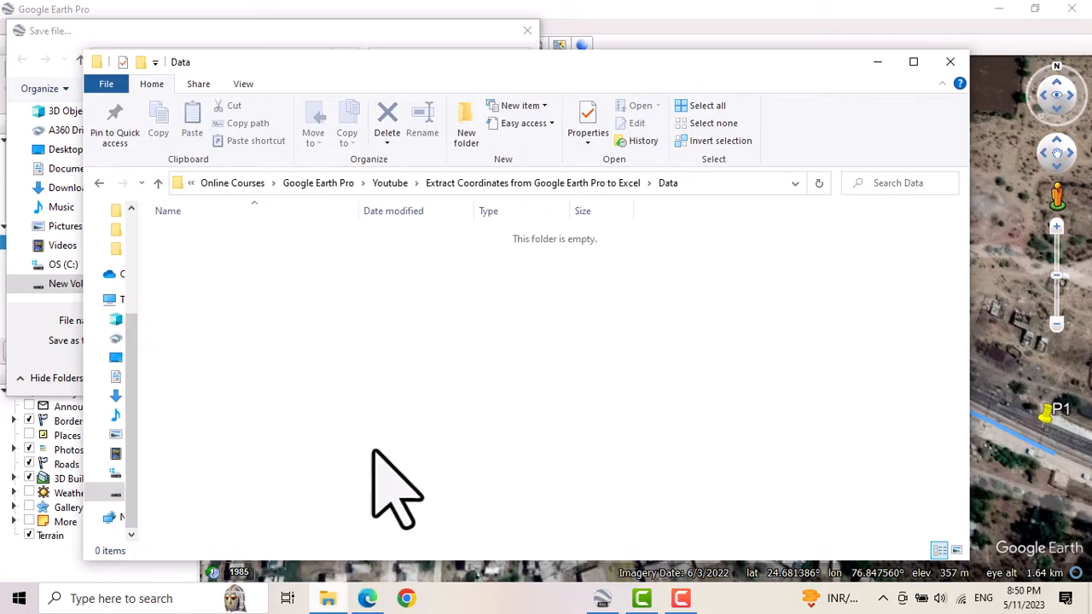
left_click(697, 186)
key("ctrl+c")
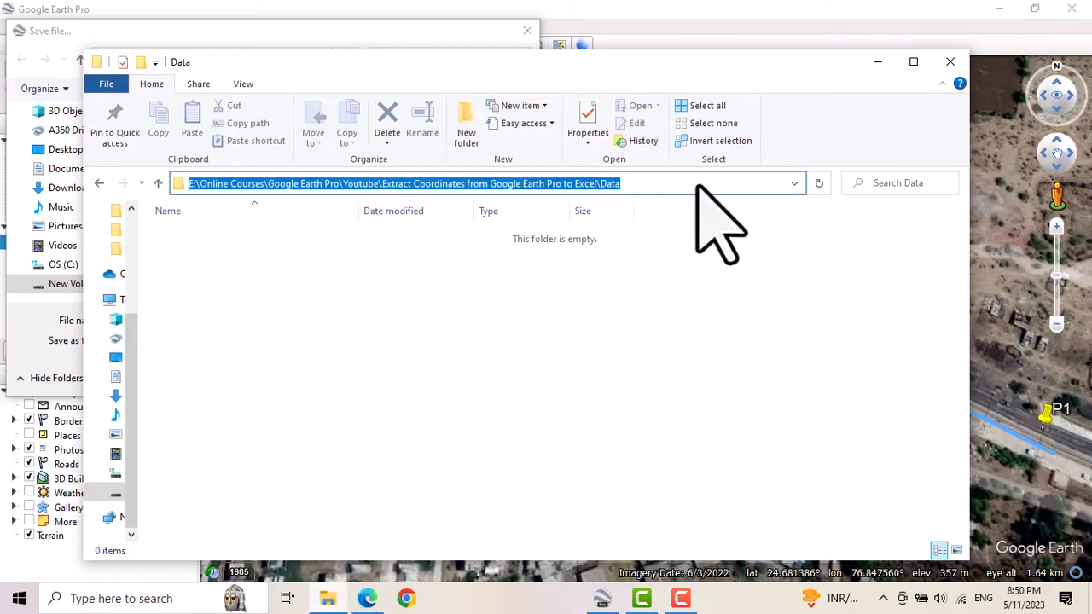
left_click(877, 62)
key("ctrl+v")
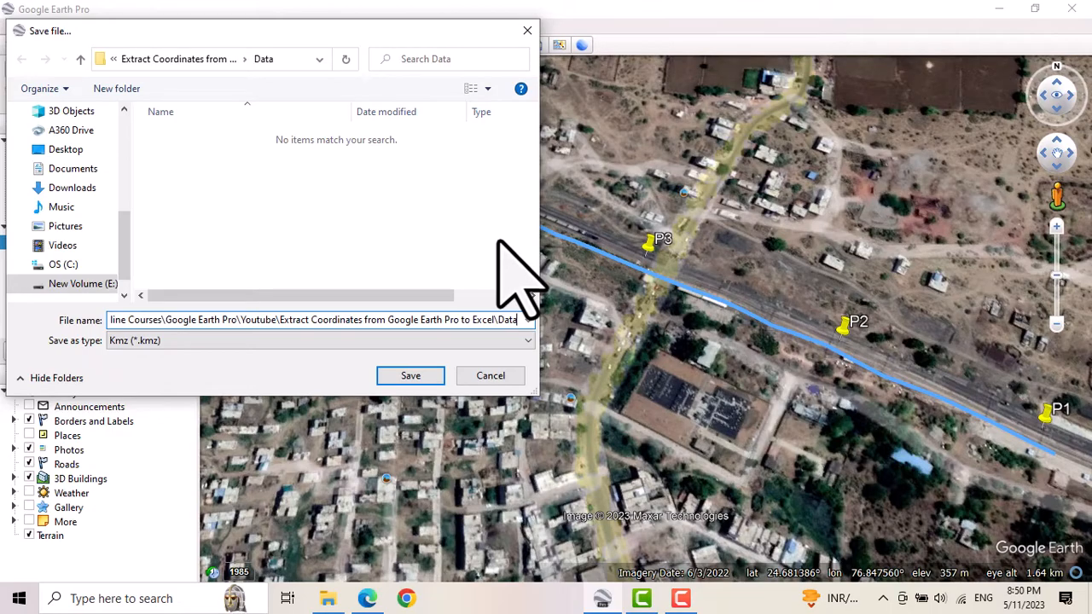
key("BackSpace")
key("BackSpace")
key("BackSpace")
key("BackSpace")
key("BackSpace")
key("BackSpace")
key("BackSpace")
key("BackSpace")
key("BackSpace")
key("BackSpace")
key("BackSpace")
key("BackSpace")
key("BackSpace")
key("BackSpace")
key("BackSpace")
key("BackSpace")
key("BackSpace")
key("BackSpace")
key("BackSpace")
key("BackSpace")
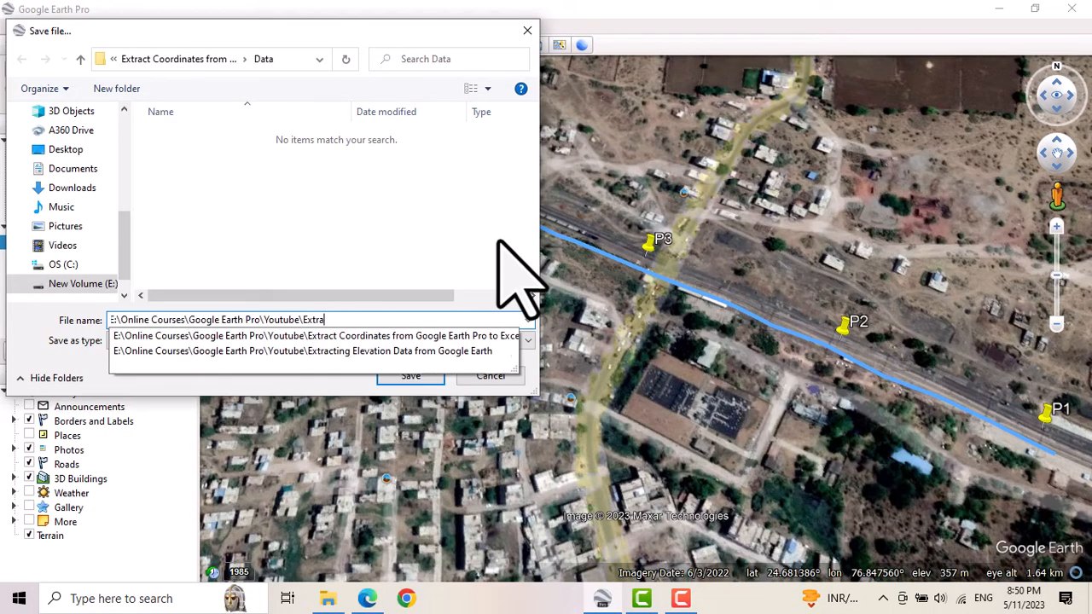
key("BackSpace")
key("BackSpace")
key("BackSpace")
key("BackSpace")
key("BackSpace")
key("BackSpace")
key("BackSpace")
key("BackSpace")
key("BackSpace")
key("BackSpace")
key("BackSpace")
key("BackSpace")
key("BackSpace")
key("BackSpace")
key("BackSpace")
key("BackSpace")
key("BackSpace")
key("BackSpace")
key("BackSpace")
key("BackSpace")
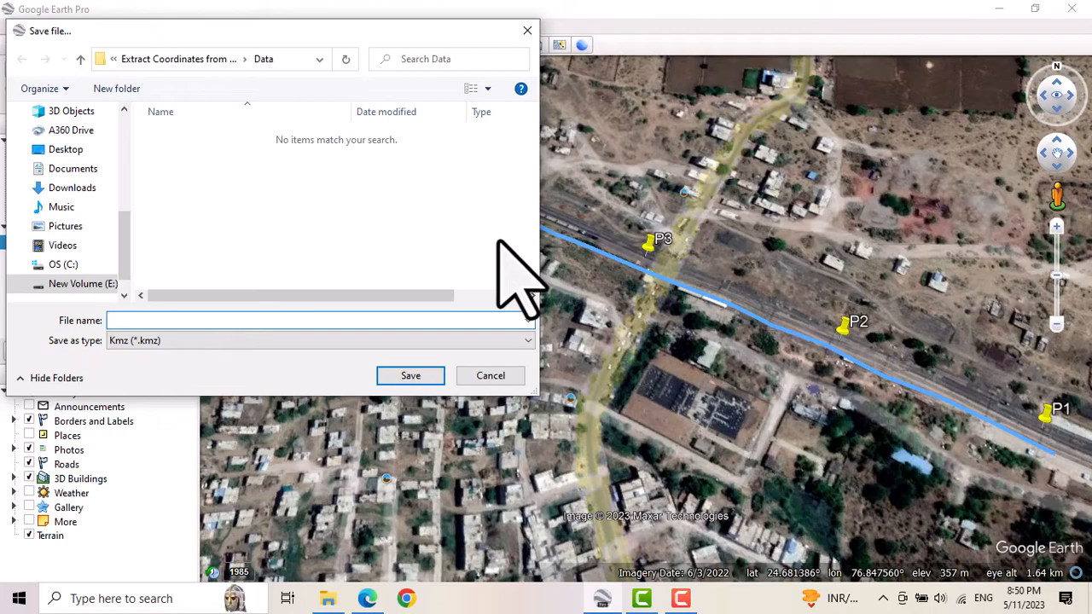
Name the file Points and save it in Kmz format in the Data folder.
type("Points")
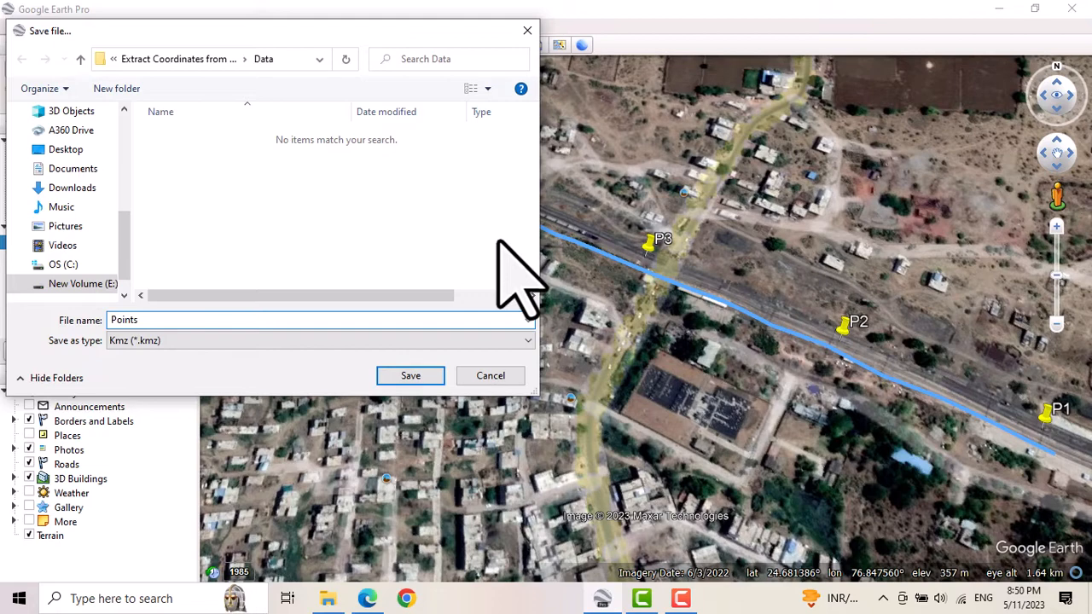
left_click(416, 376)
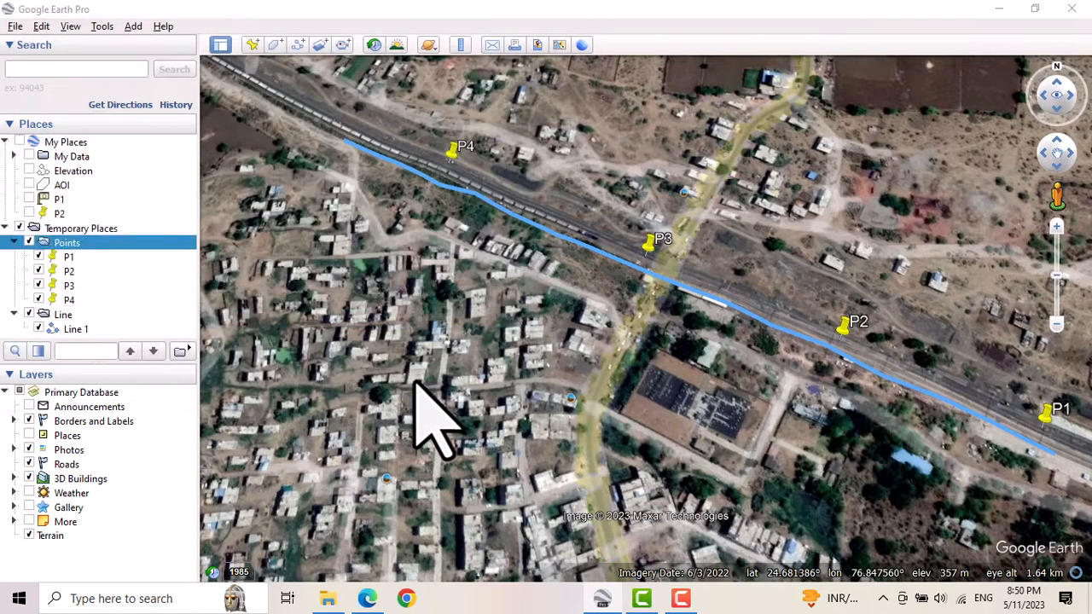
Save the Line folder as Line.kmz in the Data folder and check the saved files in File Explorer.
left_click(61, 318)
right_click(63, 322)
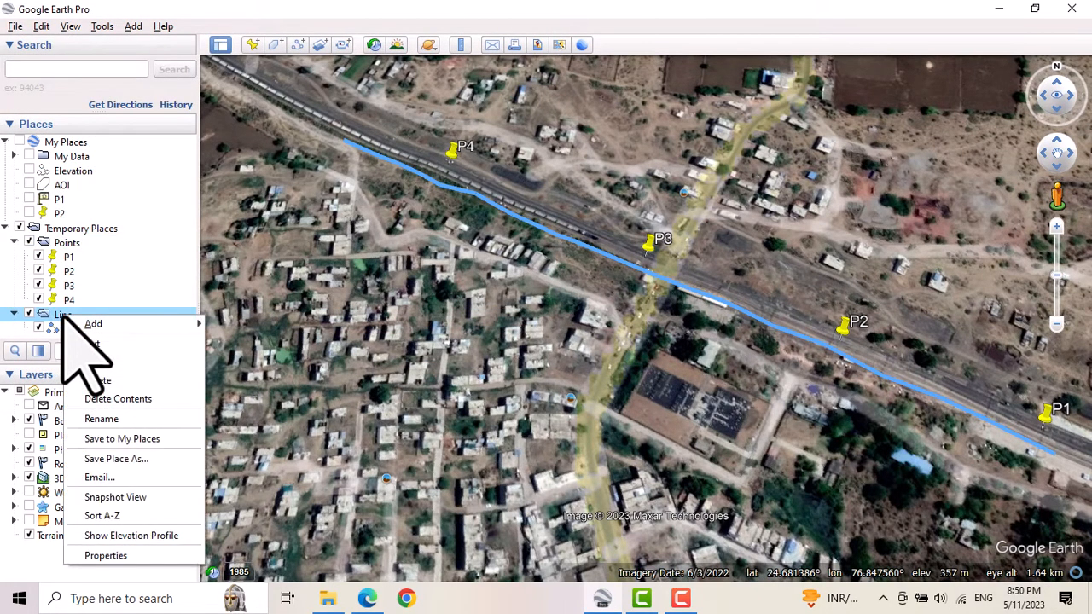
left_click(134, 461)
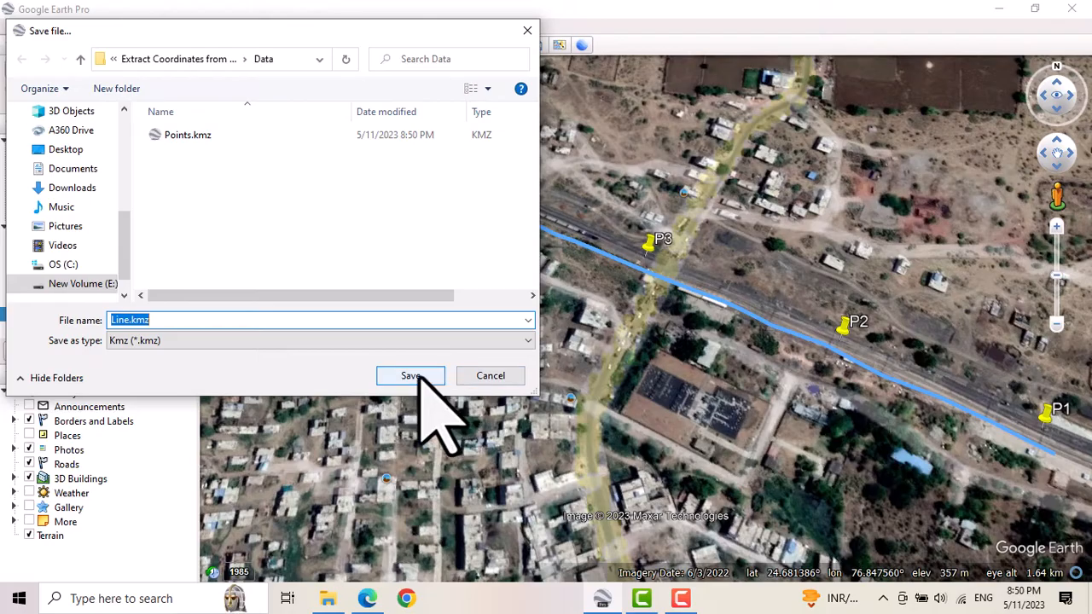
left_click(417, 376)
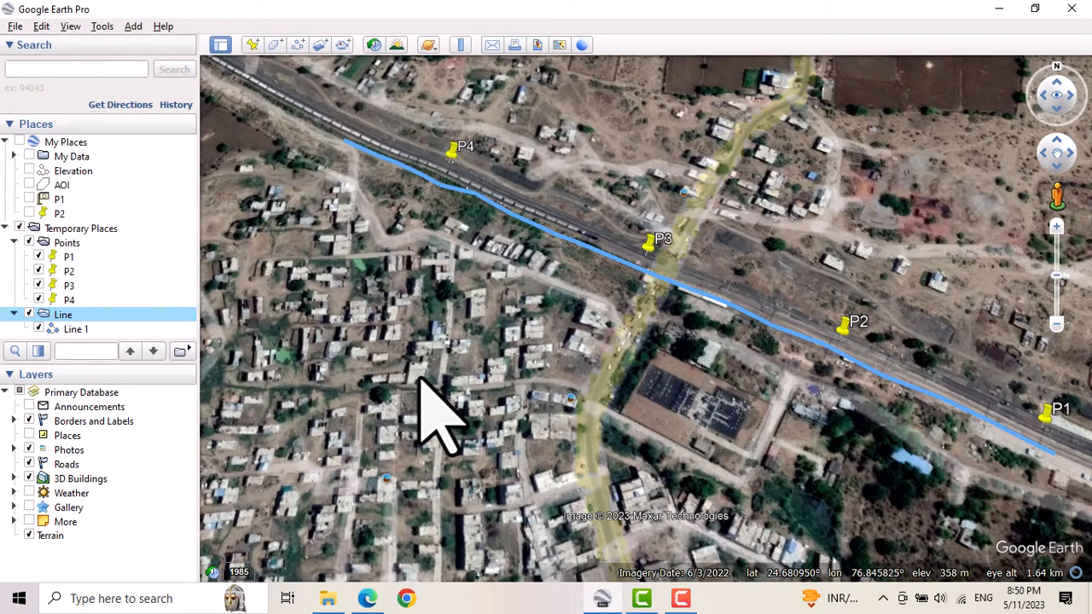
left_click(327, 598)
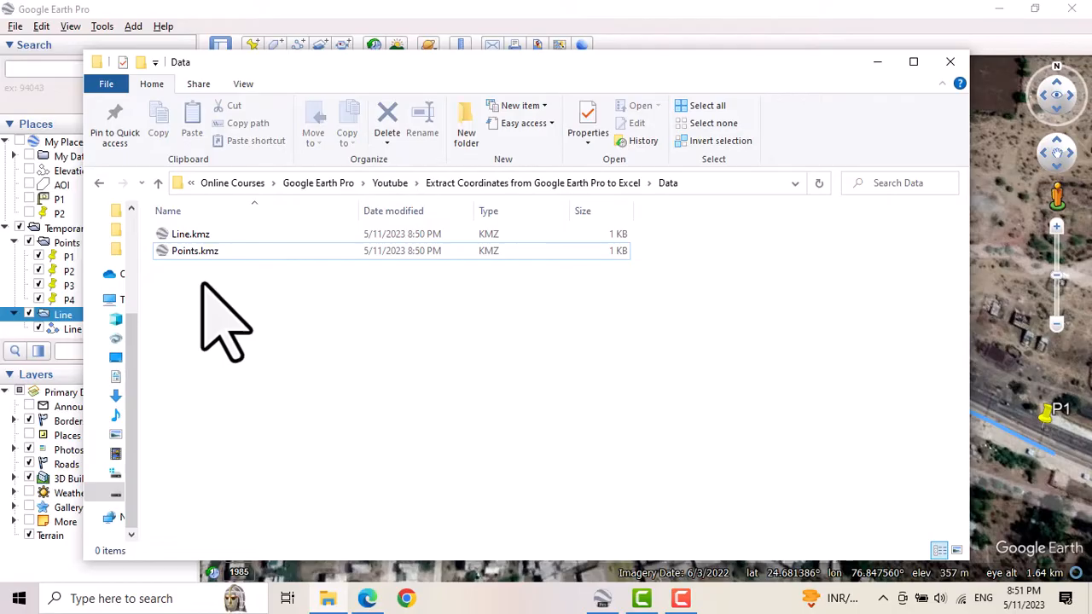
Switch to Microsoft Edge, search Google for gps visualizer and open the GPS Visualizer website.
left_click(366, 598)
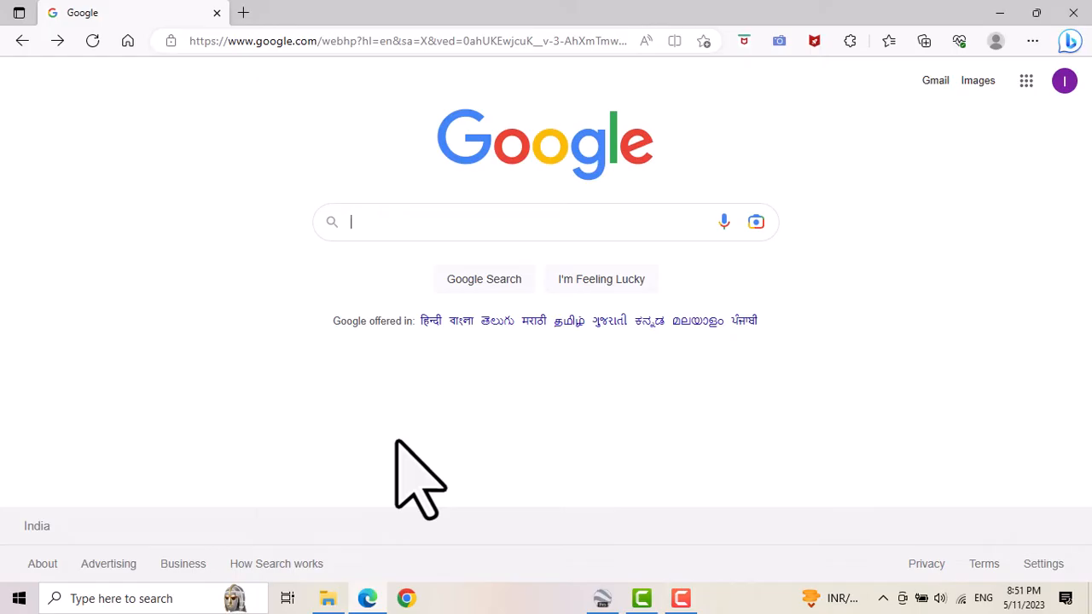
type("gps")
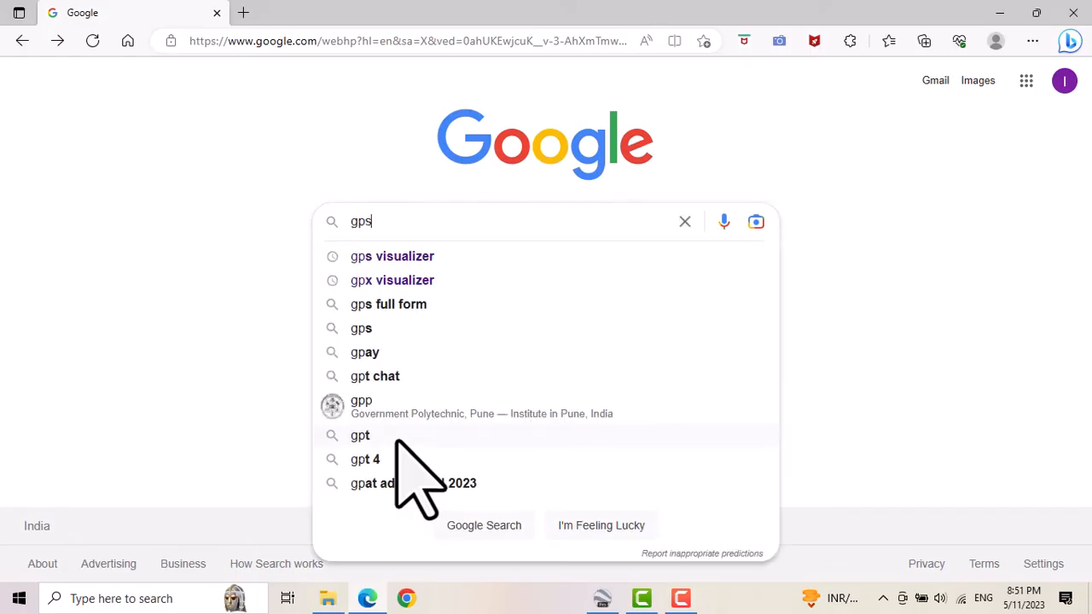
key("Down")
key("Return")
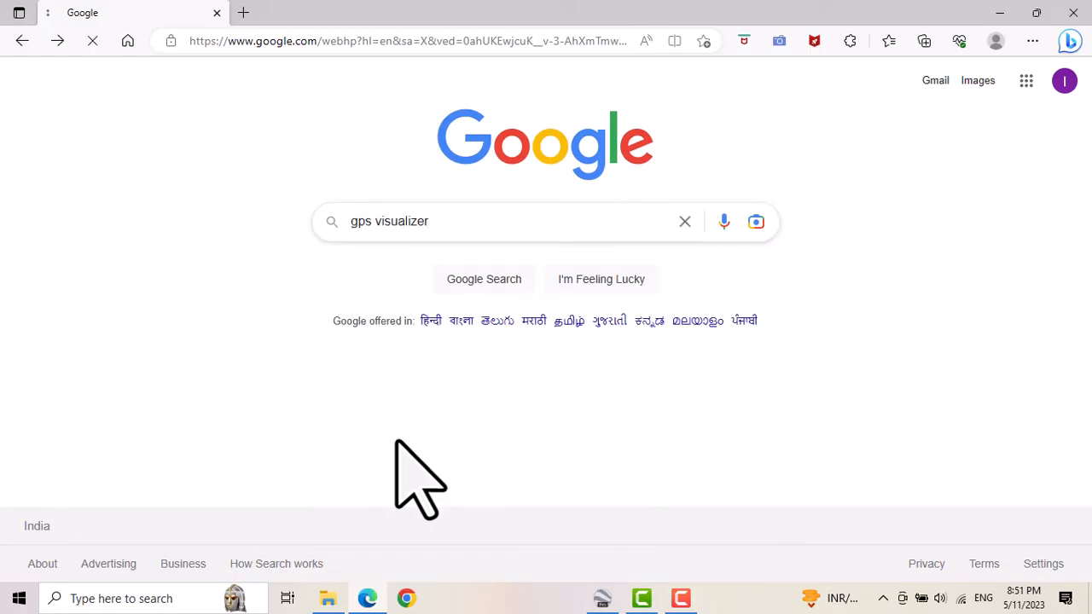
left_click(182, 259)
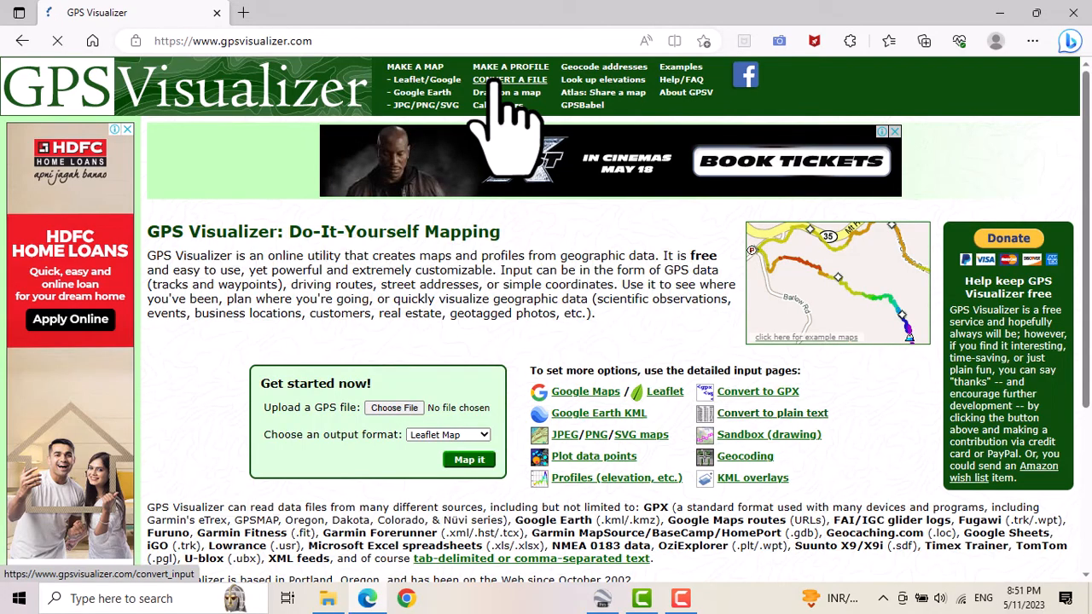
Open the GPS file conversion form and choose Line.kmz from the Data folder as the first upload file.
left_click(495, 83)
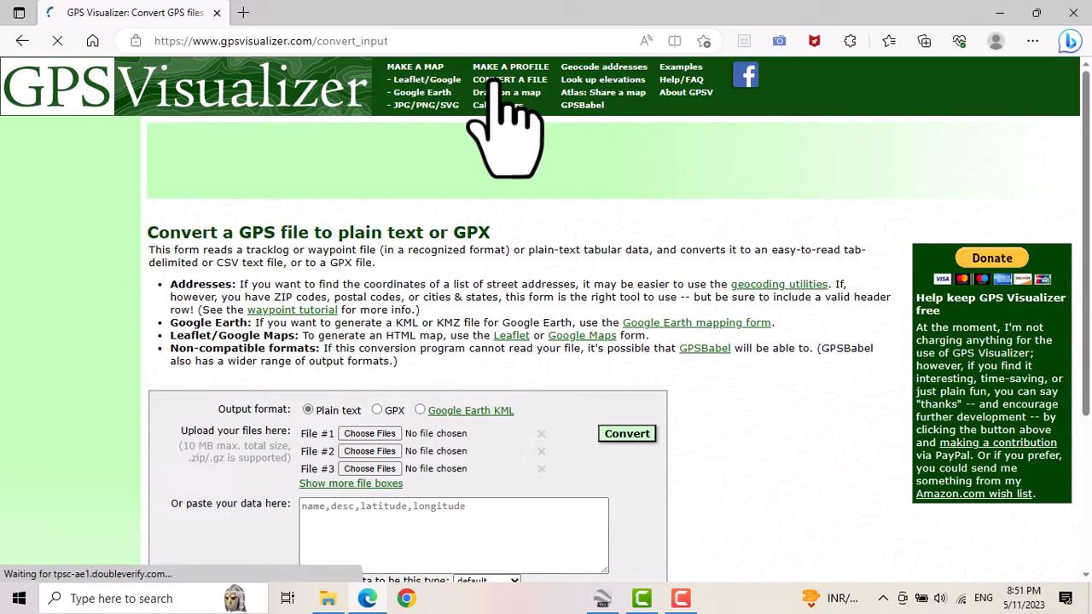
scroll(537, 232, "down", 1)
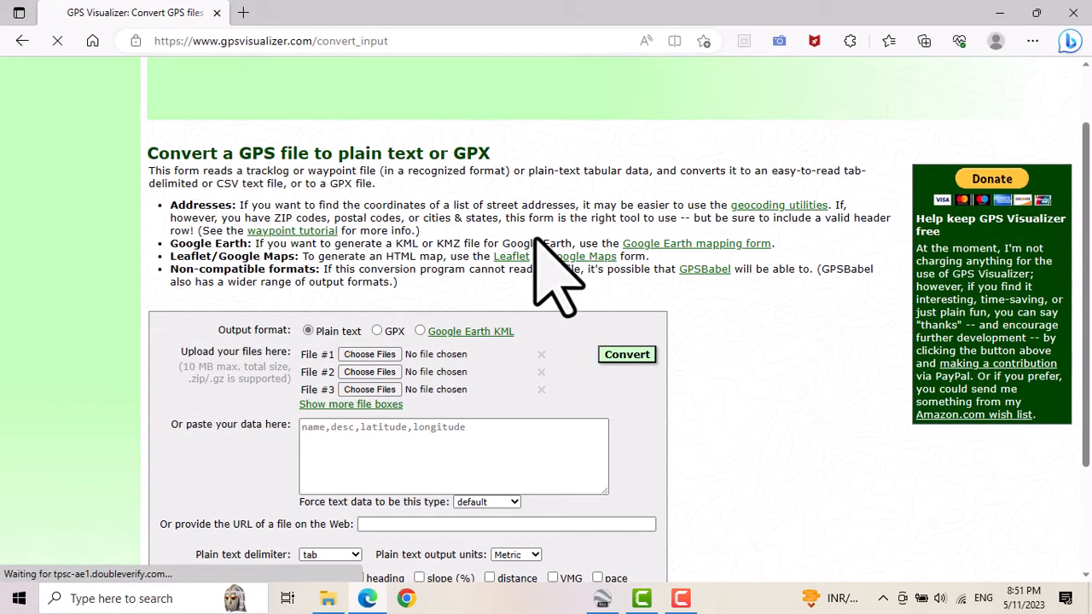
scroll(535, 237, "down", 1)
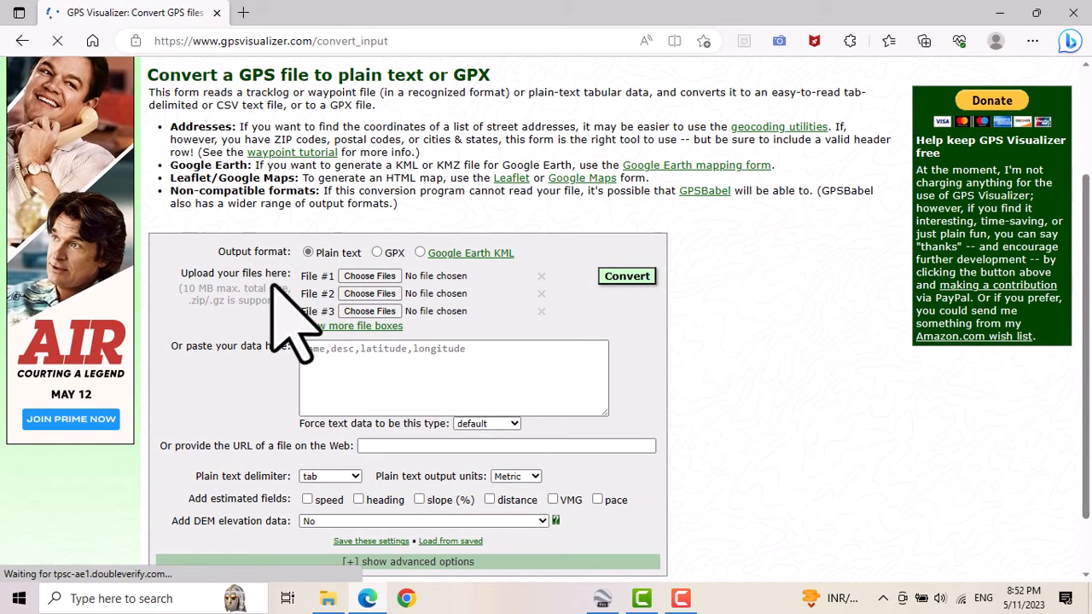
left_click(362, 279)
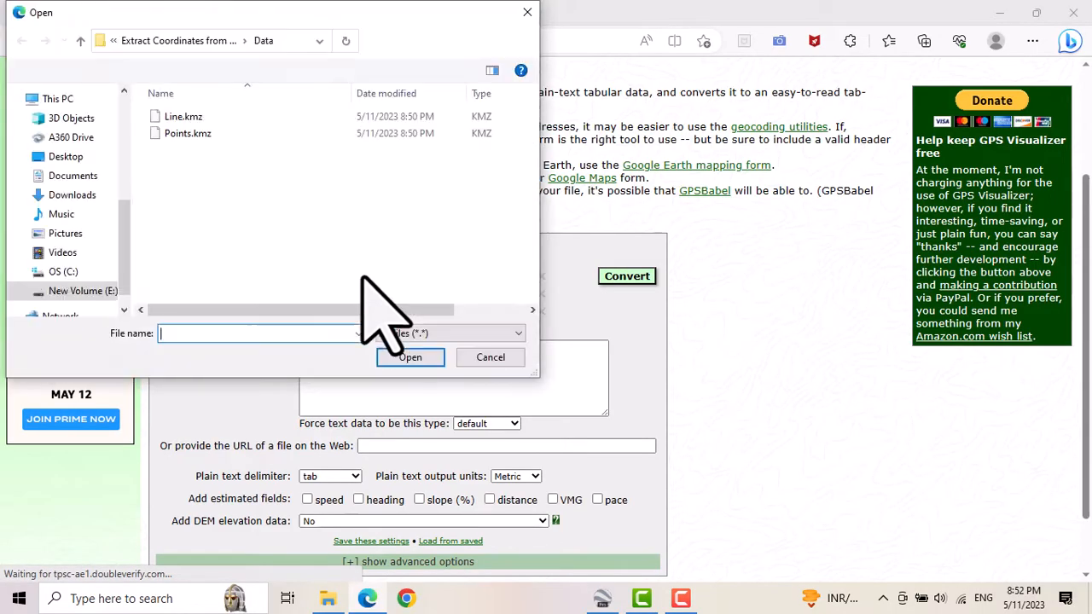
left_click(189, 119)
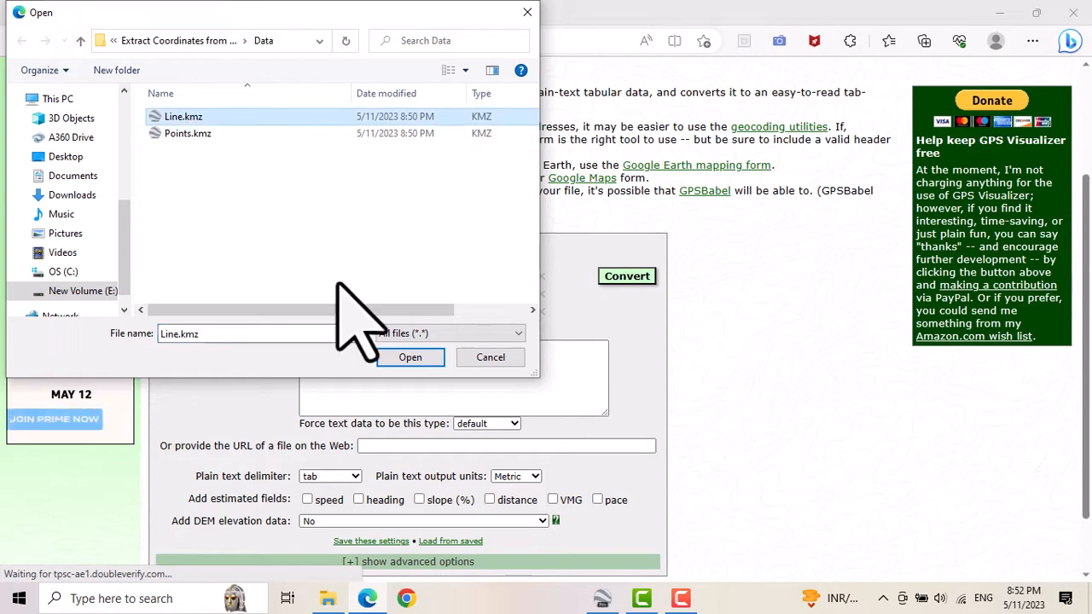
left_click(408, 357)
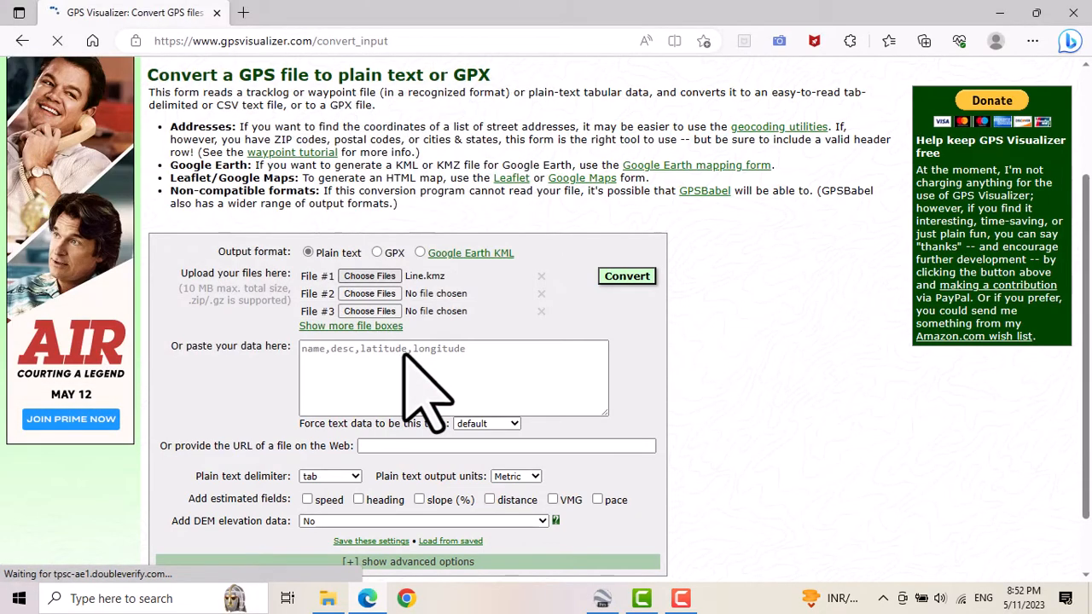
Choose Points.kmz from the Data folder as the second upload file.
left_click(372, 293)
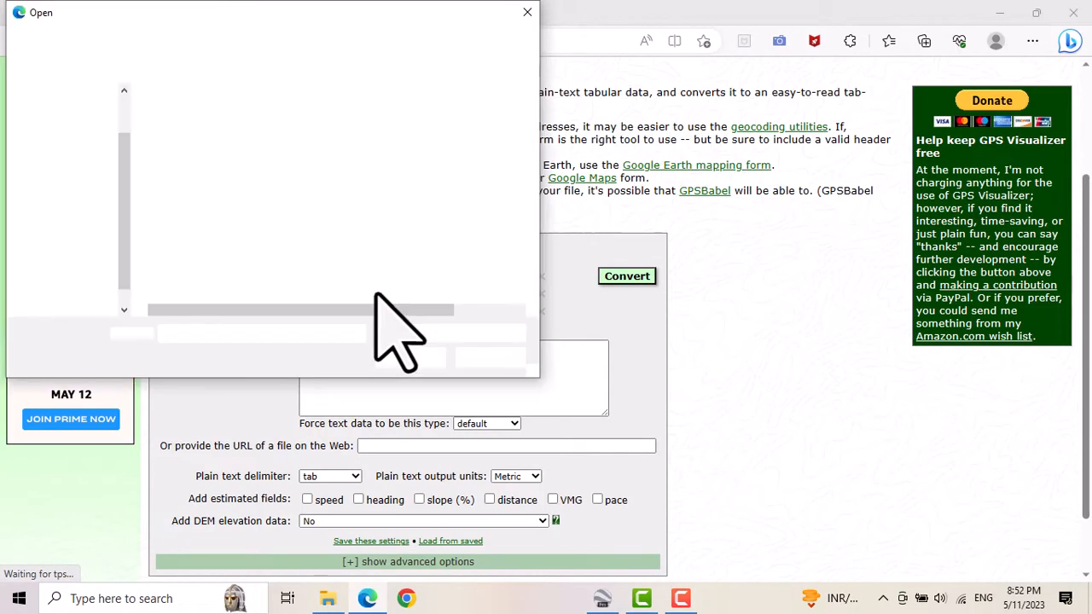
left_click(186, 136)
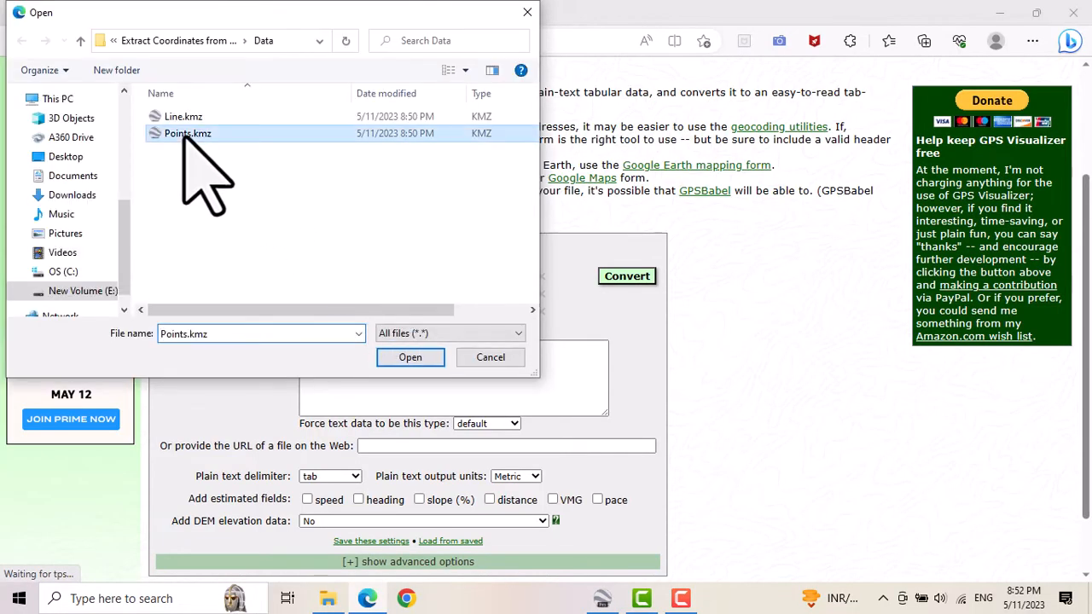
left_click(408, 359)
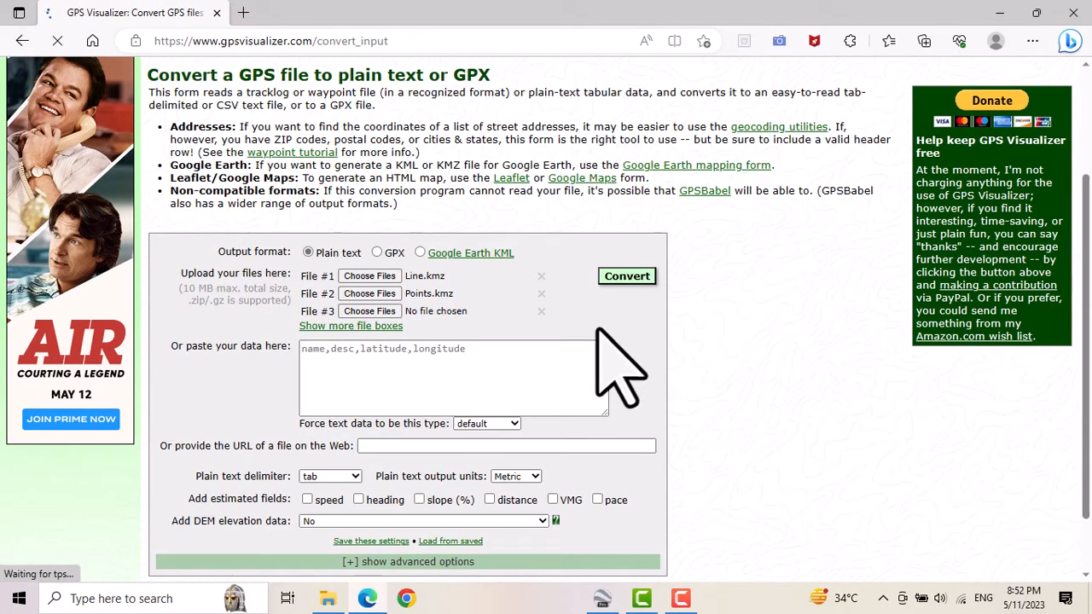
Set the added DEM elevation data to best available source.
scroll(622, 315, "down", 1)
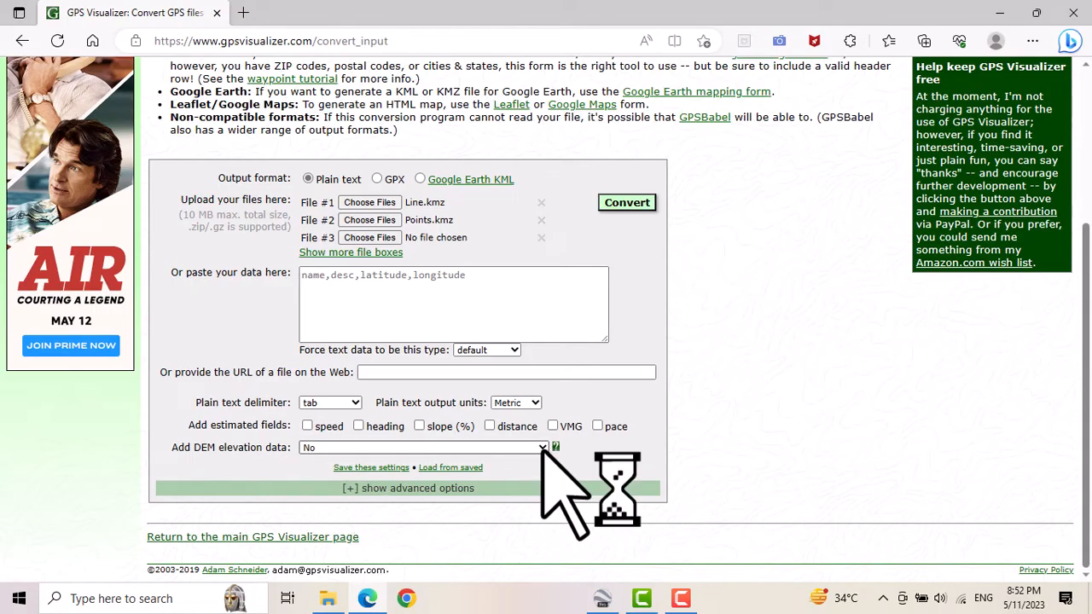
left_click(543, 448)
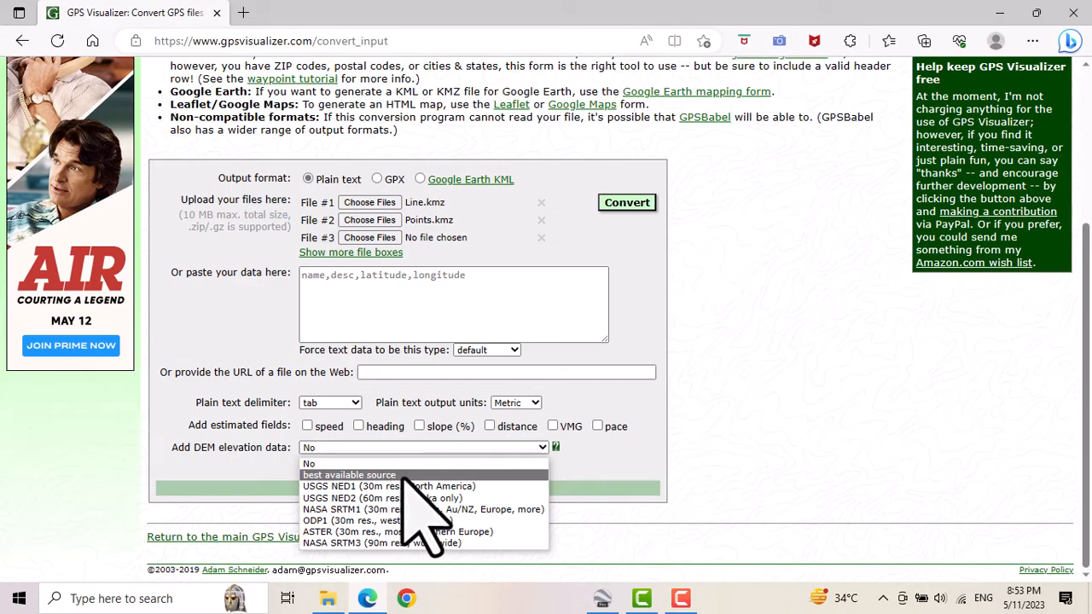
left_click(424, 510)
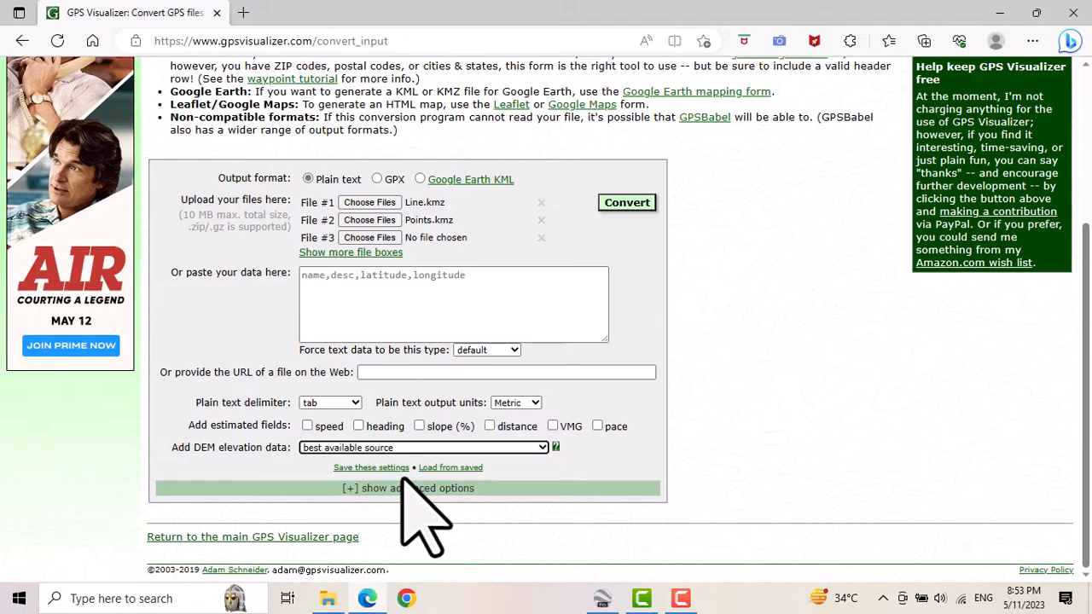
Show the advanced options and set Output UTM coordinates to Yes.
left_click(351, 488)
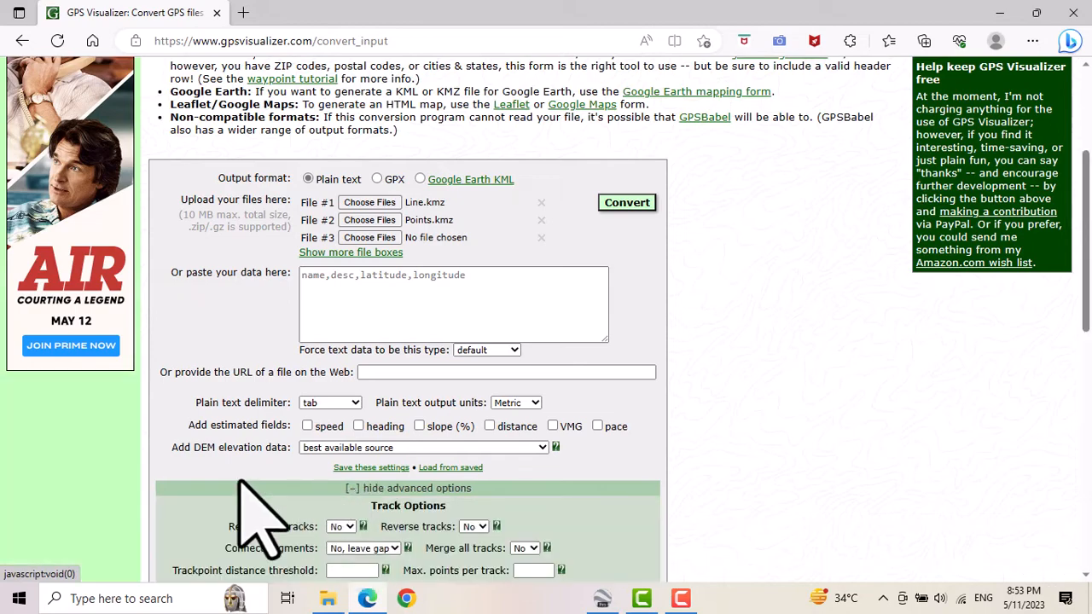
scroll(213, 439, "down", 1)
scroll(208, 432, "down", 4)
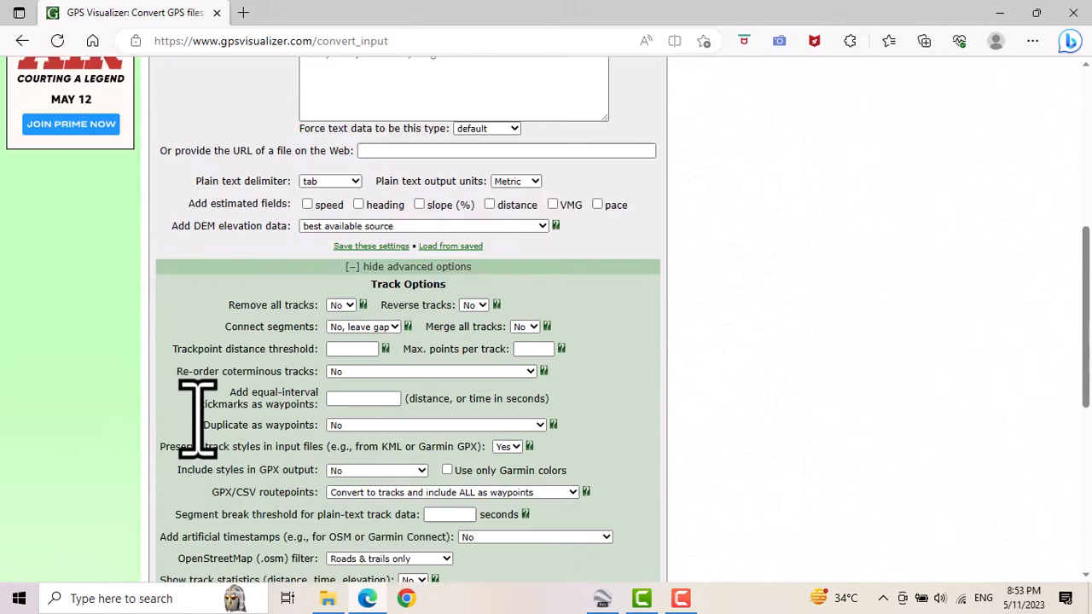
scroll(198, 418, "down", 3)
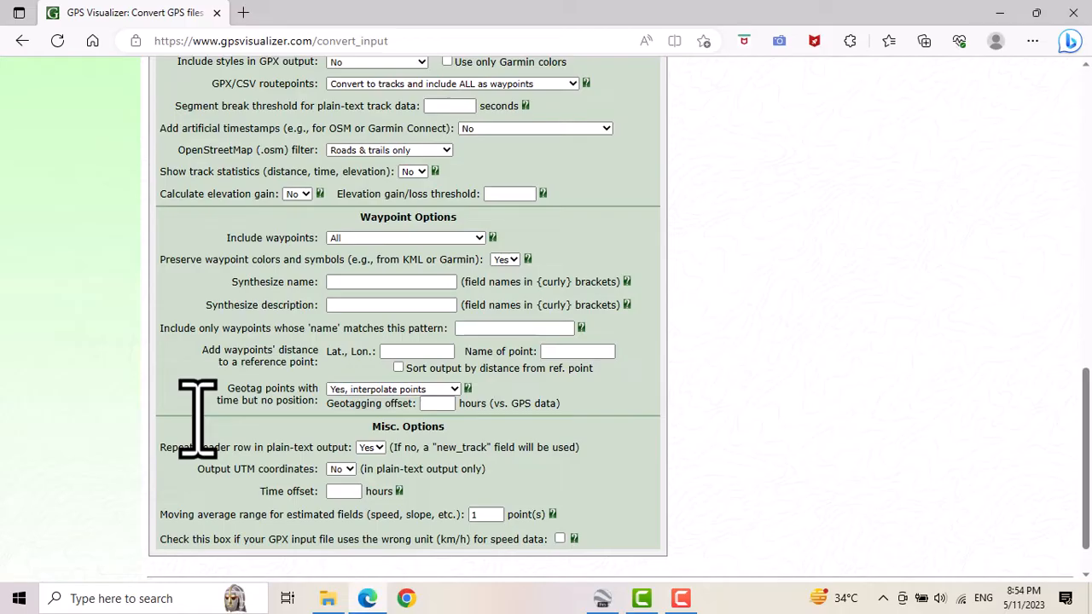
left_click(345, 470)
left_click(341, 497)
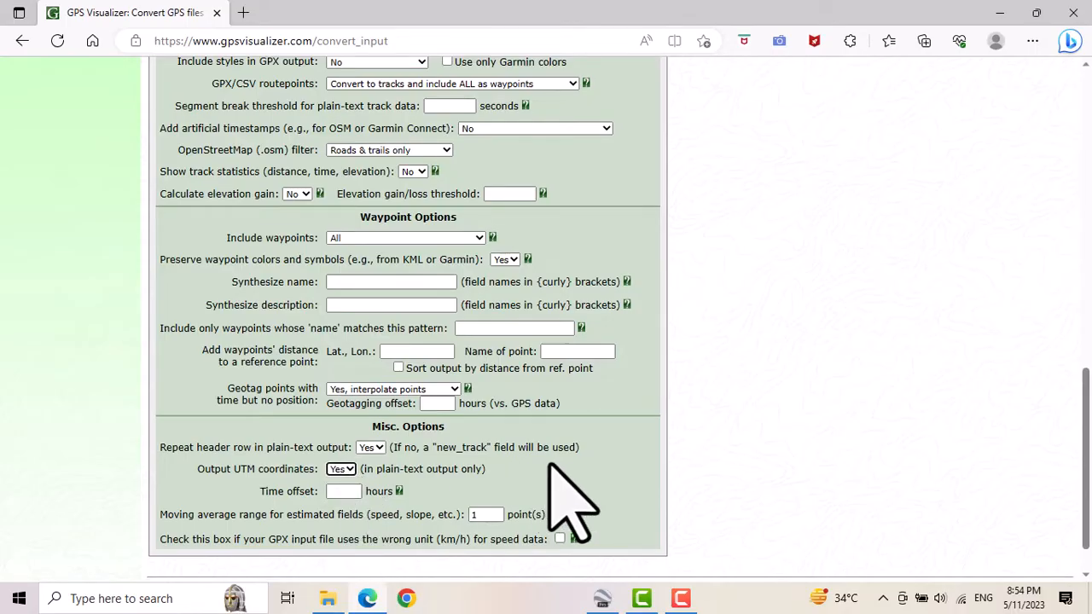
Convert the uploaded files to plain text and review the resulting coordinate data.
scroll(662, 487, "up", 10)
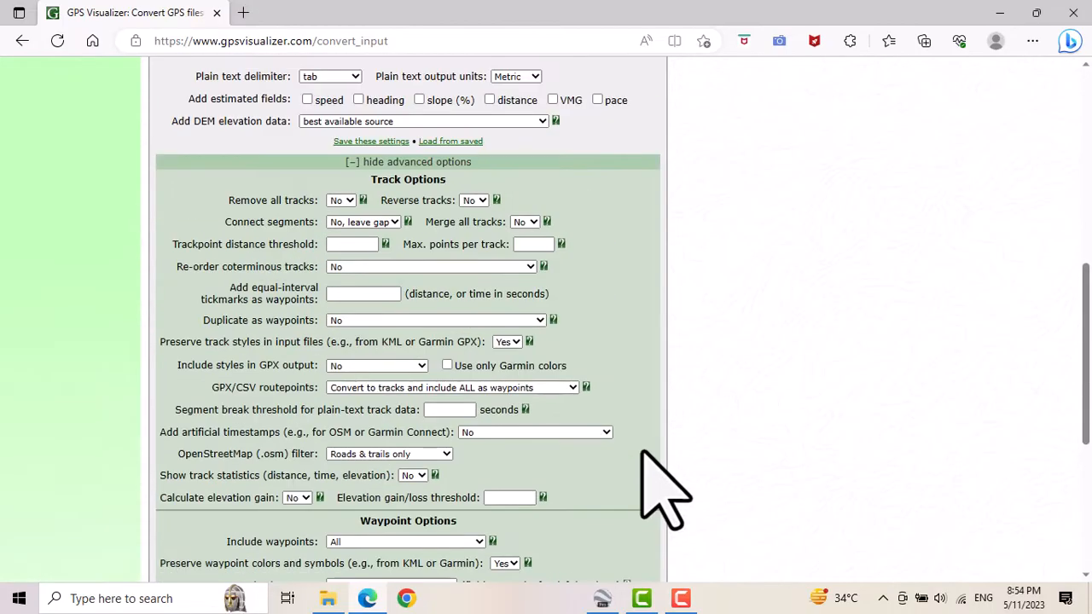
scroll(643, 452, "up", 1)
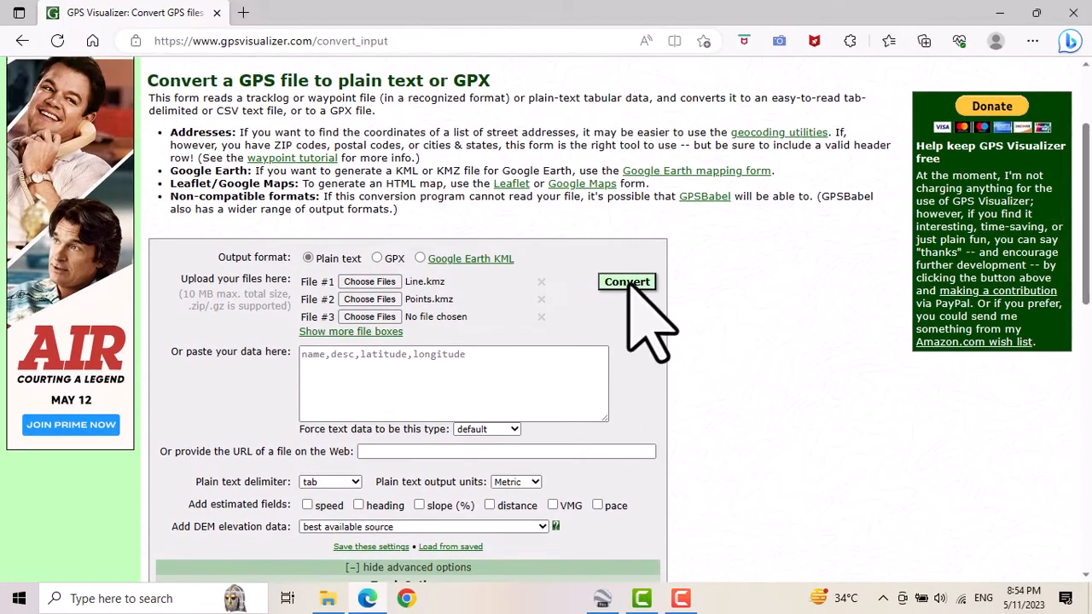
left_click(633, 284)
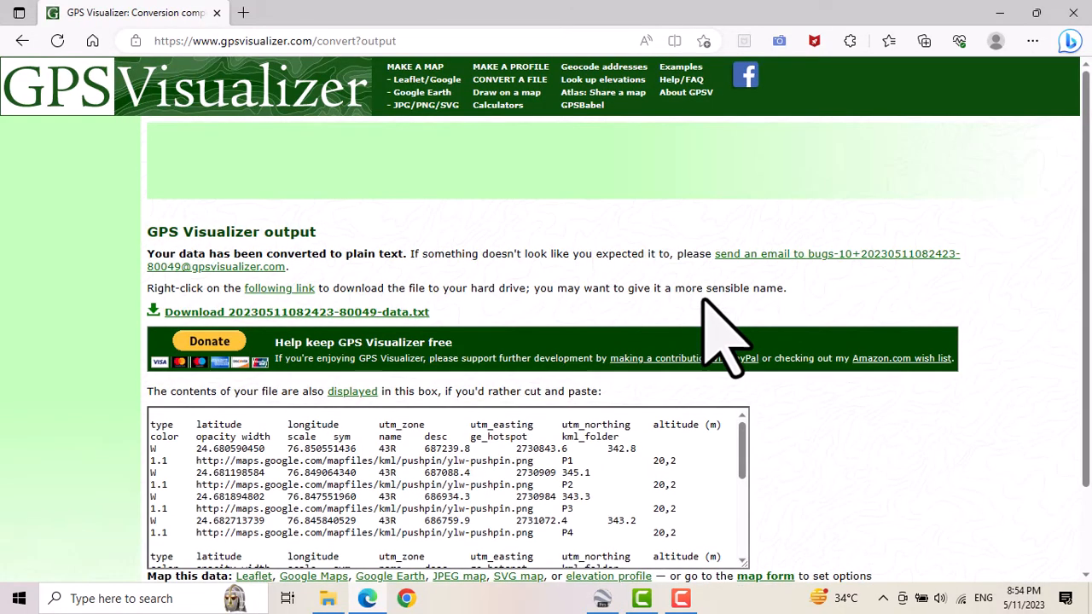
scroll(840, 396, "down", 1)
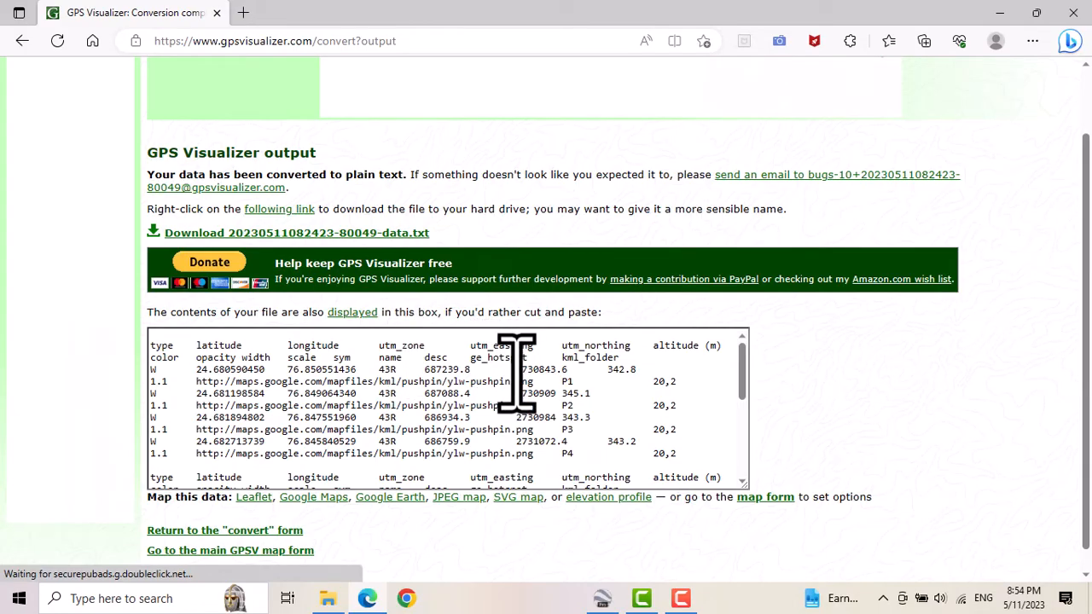
scroll(516, 371, "down", 1)
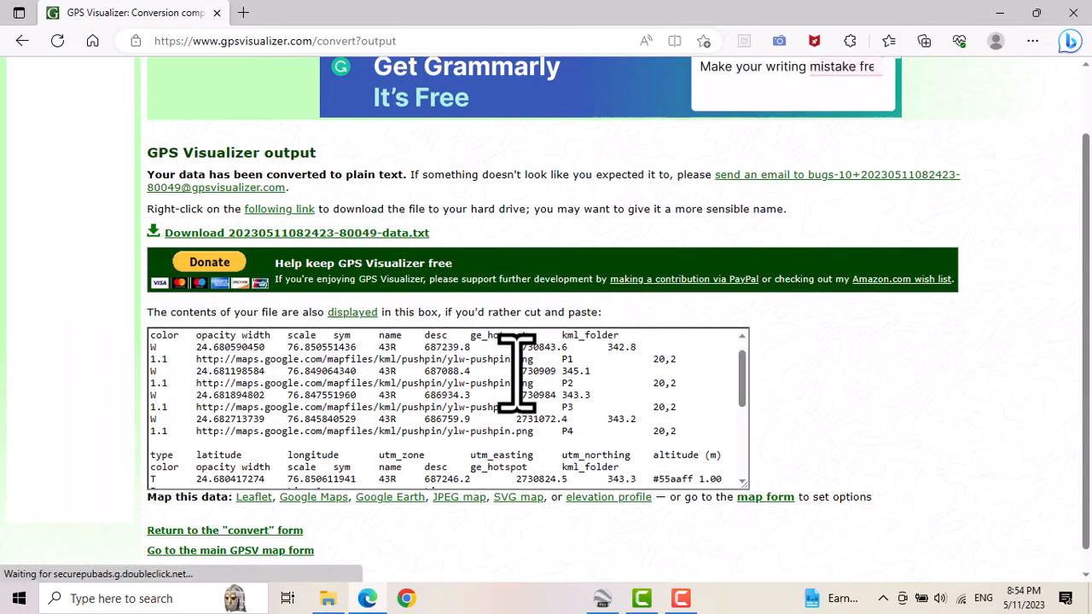
scroll(516, 371, "down", 3)
scroll(516, 371, "up", 4)
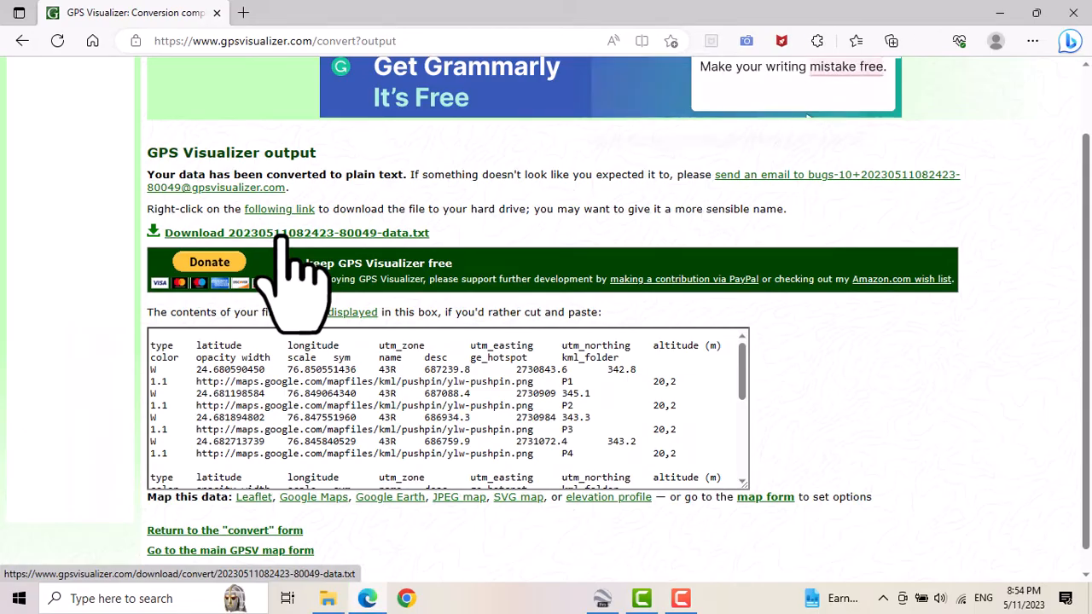
Download the converted data text file and show it in the Downloads folder.
left_click(282, 234)
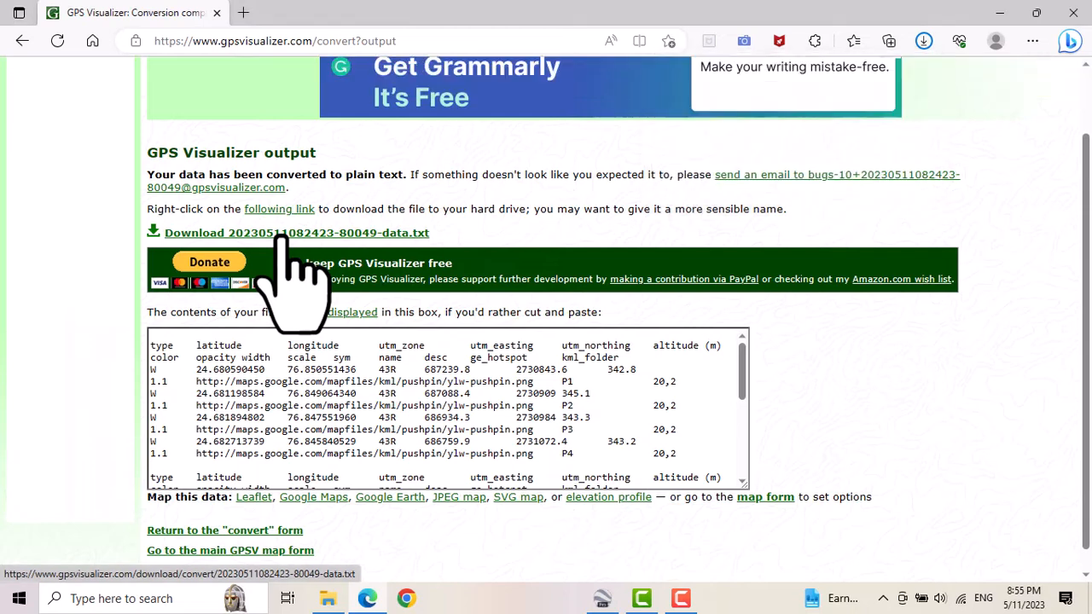
left_click(924, 41)
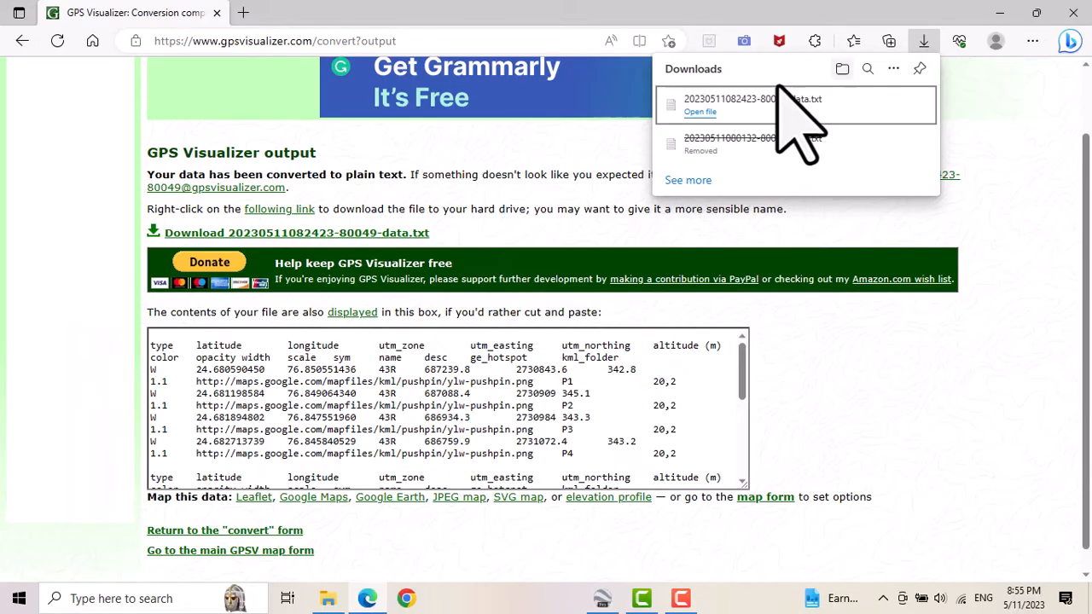
left_click(842, 70)
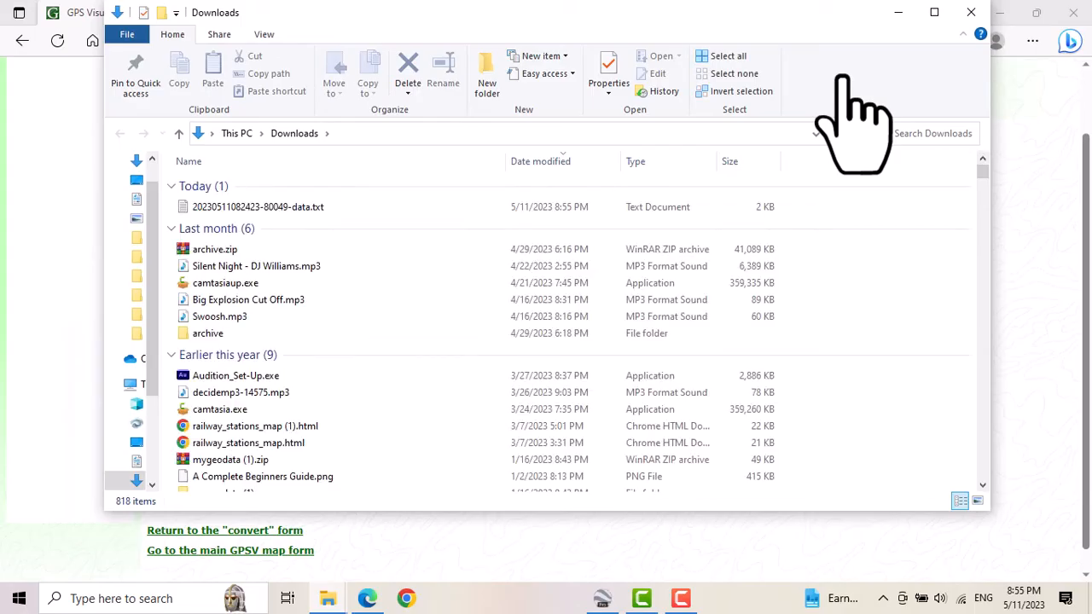
Copy the downloaded data text file from Downloads into the Data folder.
left_click(245, 205)
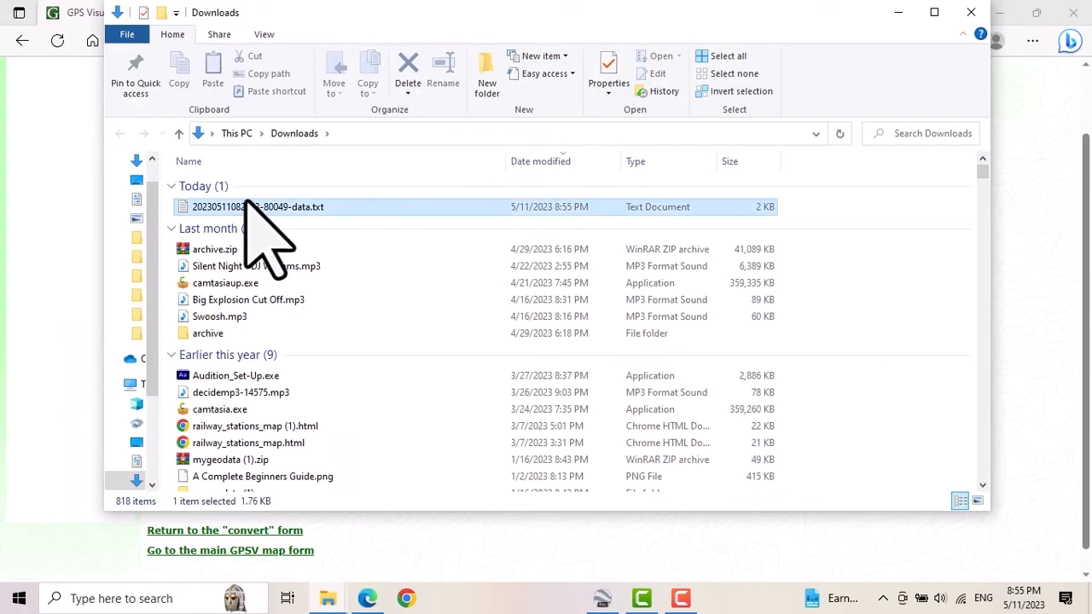
left_click(327, 597)
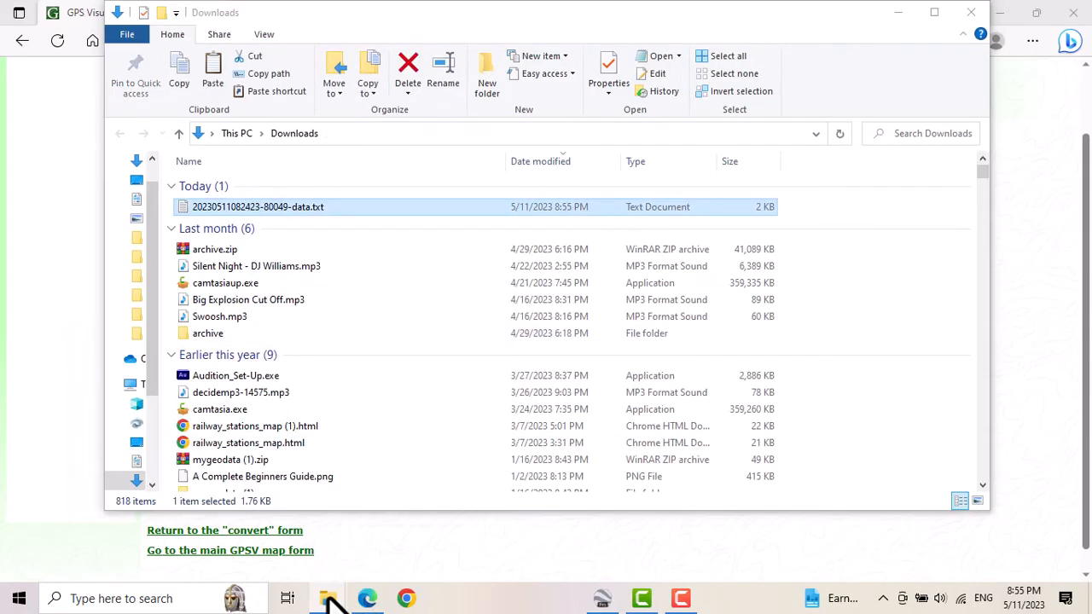
left_click(255, 546)
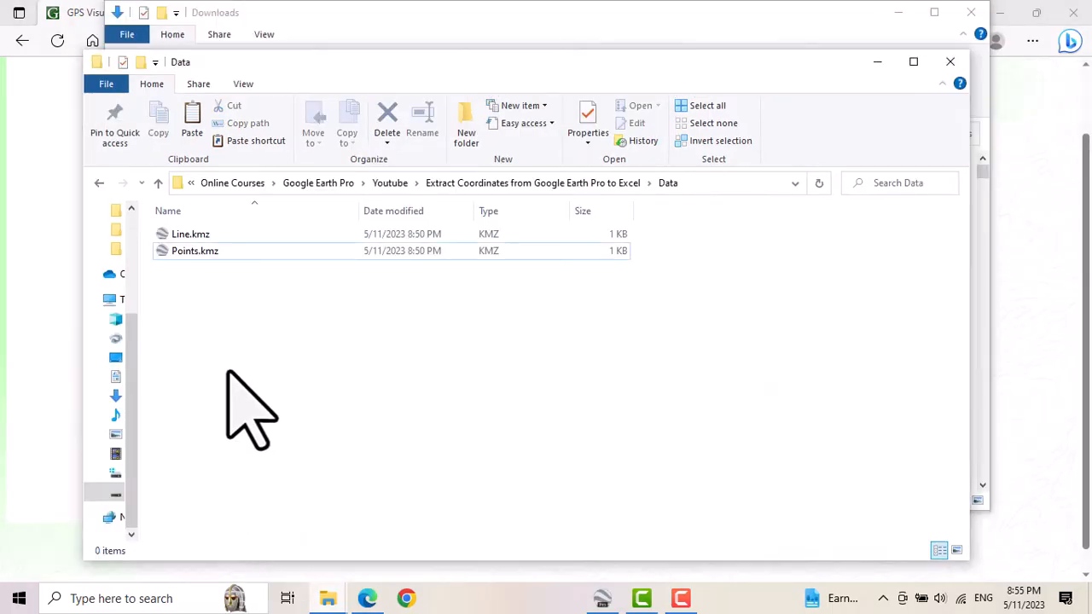
key("ctrl+v")
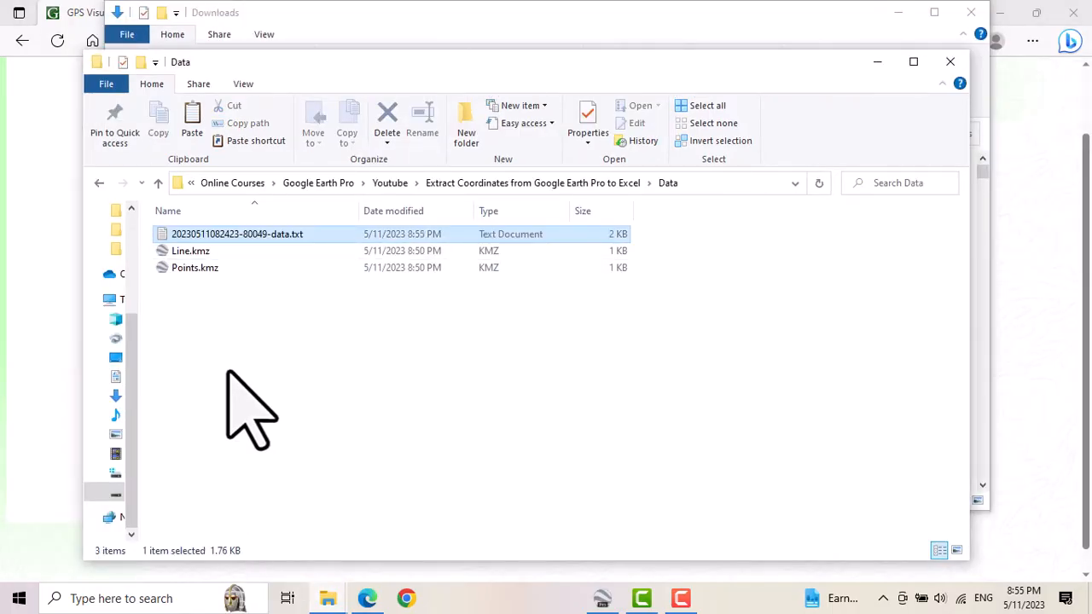
Open the copied data text file in Notepad, examine its coordinate columns at full size, and close it.
double_click(225, 234)
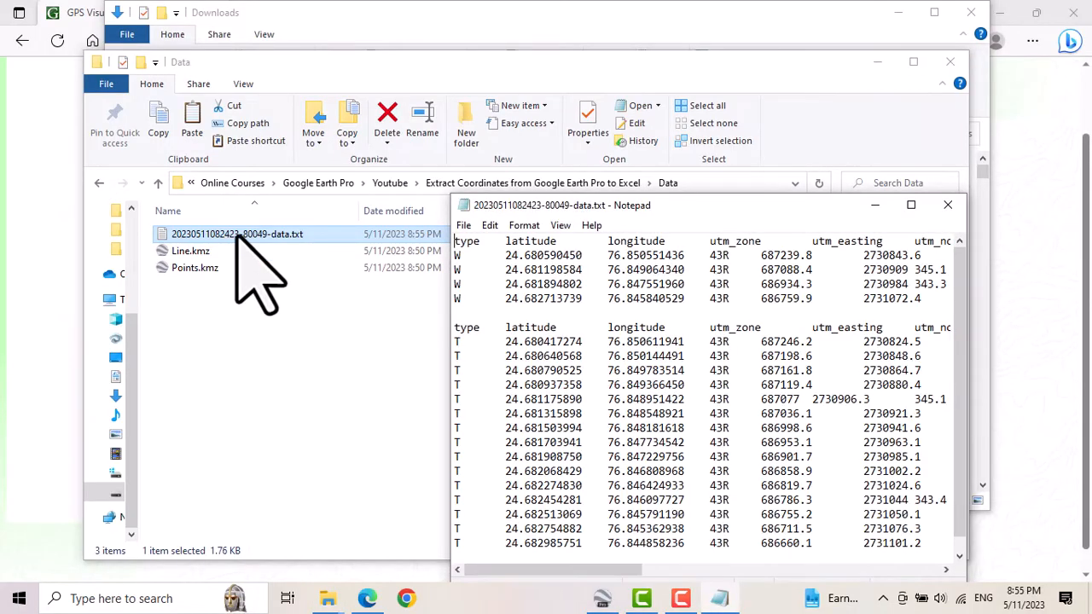
left_click(895, 204)
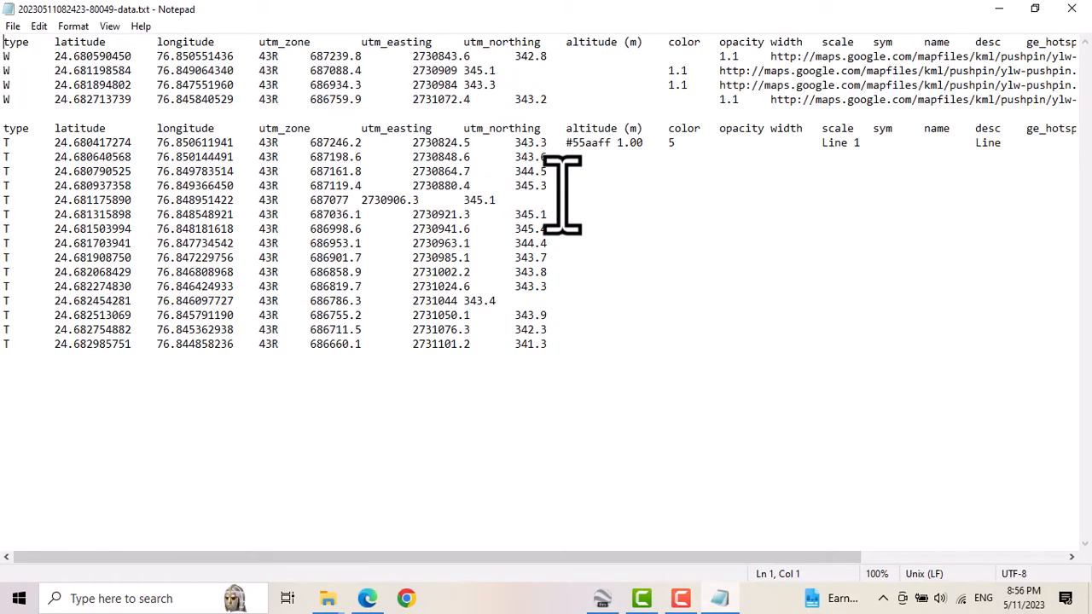
left_click(1071, 9)
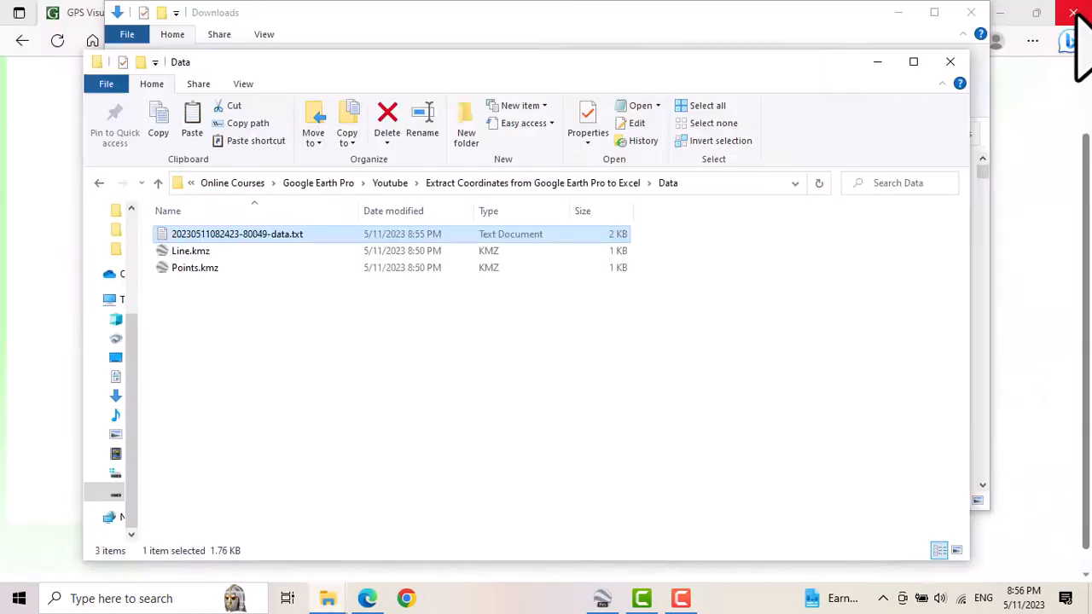
Create a new Microsoft Excel worksheet in the Data folder with its default name and open it.
left_click(212, 343)
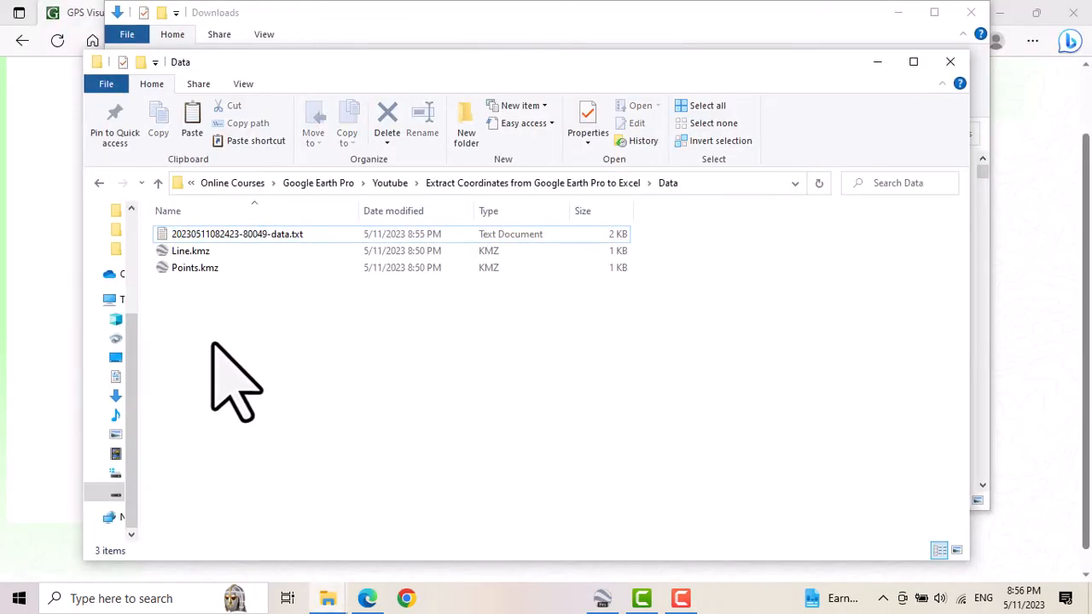
right_click(213, 343)
mouse_move(308, 305)
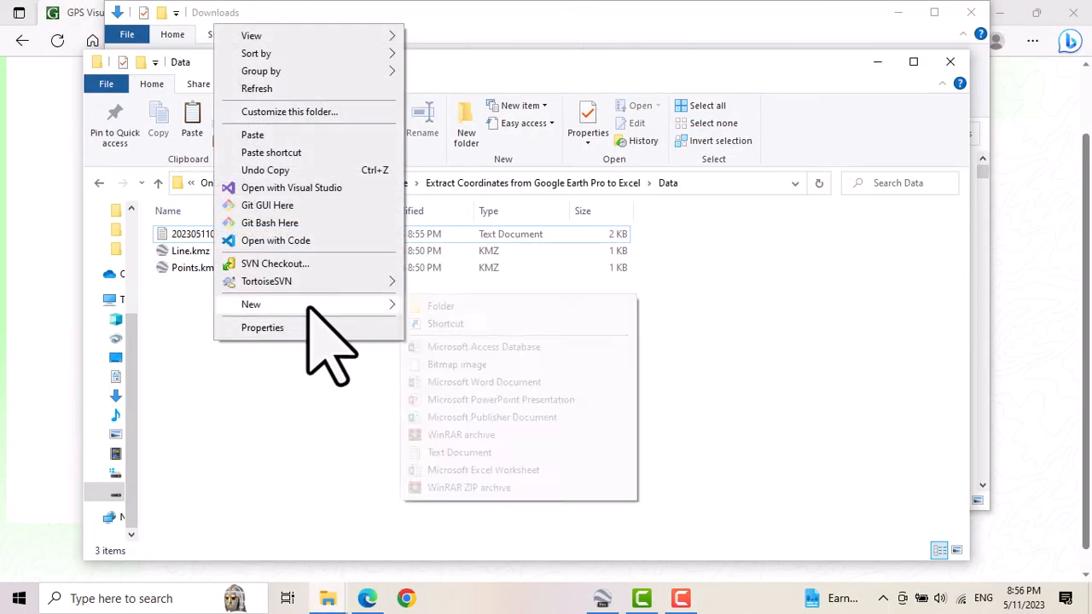
left_click(482, 469)
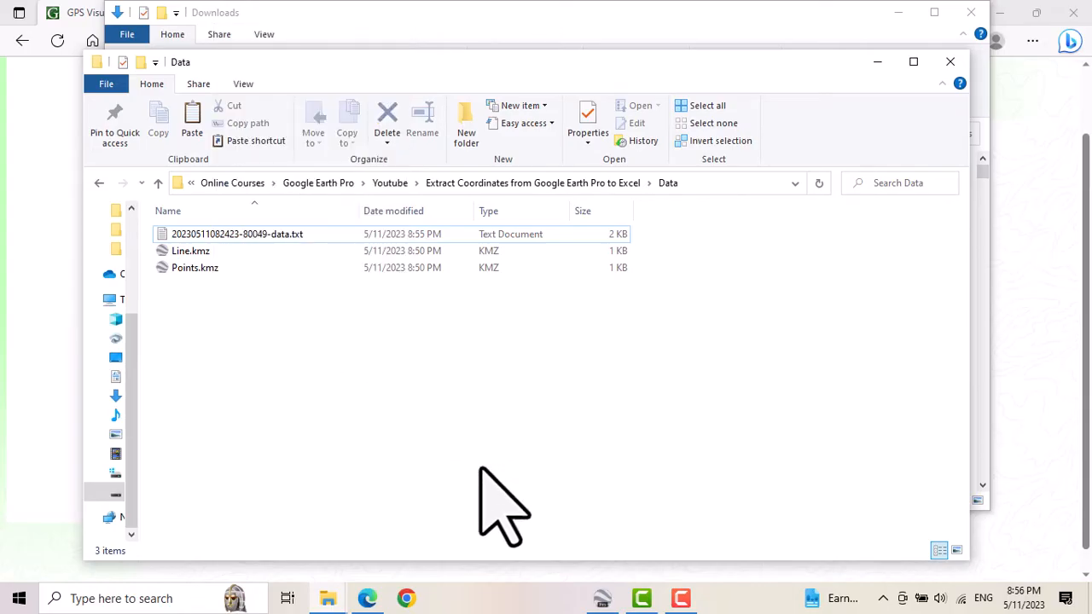
left_click(307, 401)
left_click(243, 269)
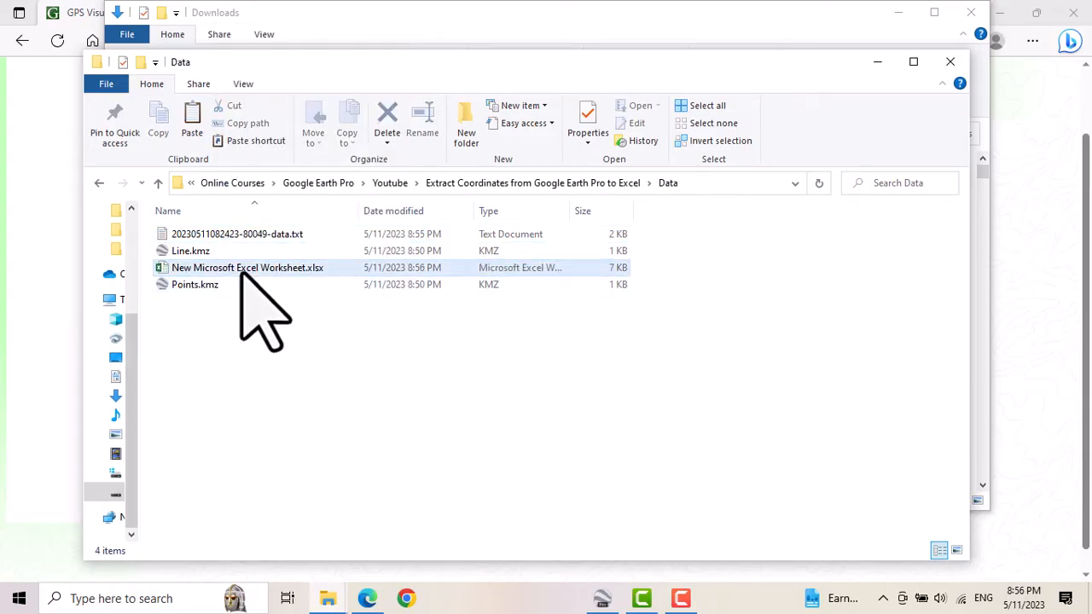
double_click(242, 271)
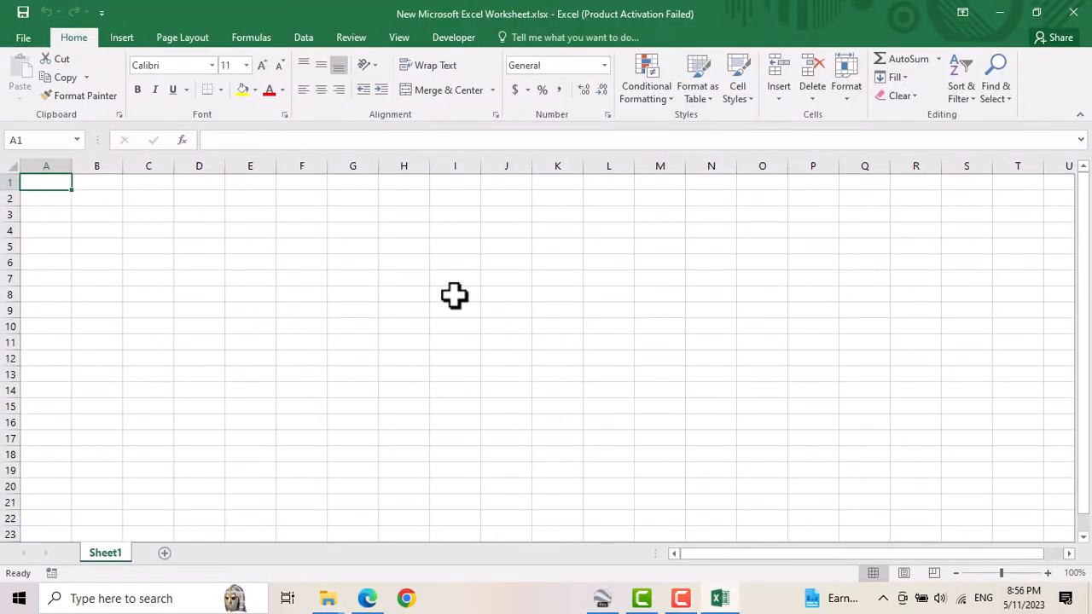
left_click(303, 38)
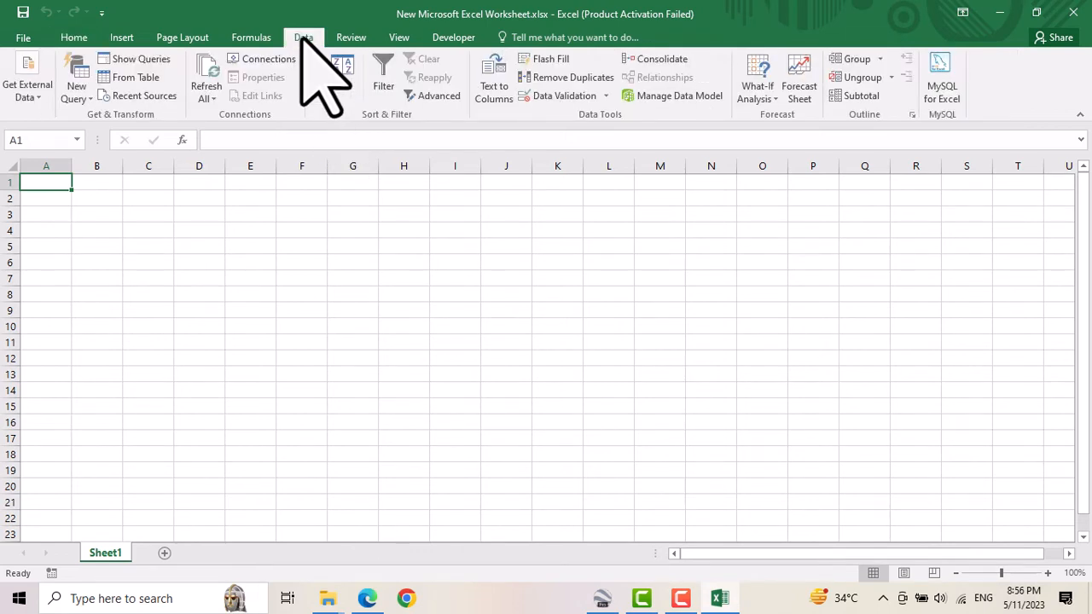
left_click(41, 101)
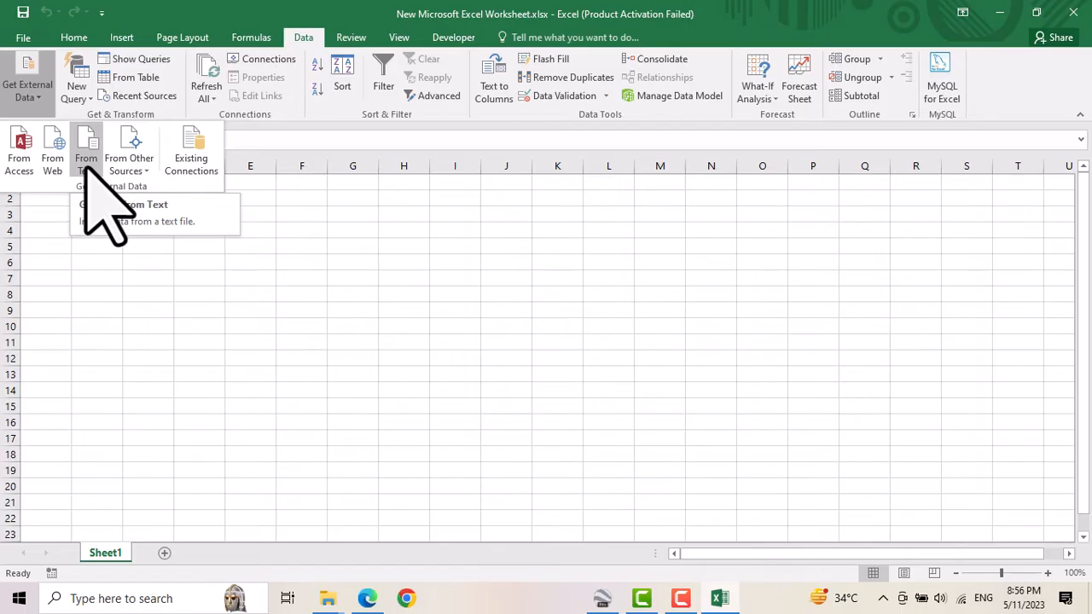
left_click(86, 165)
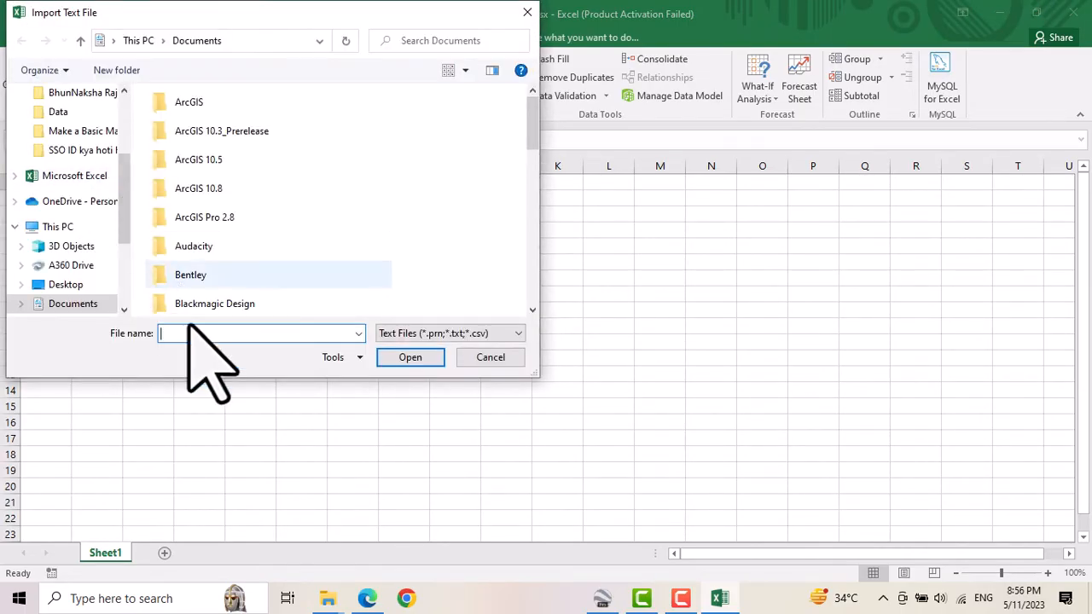
mouse_move(327, 598)
left_click(304, 558)
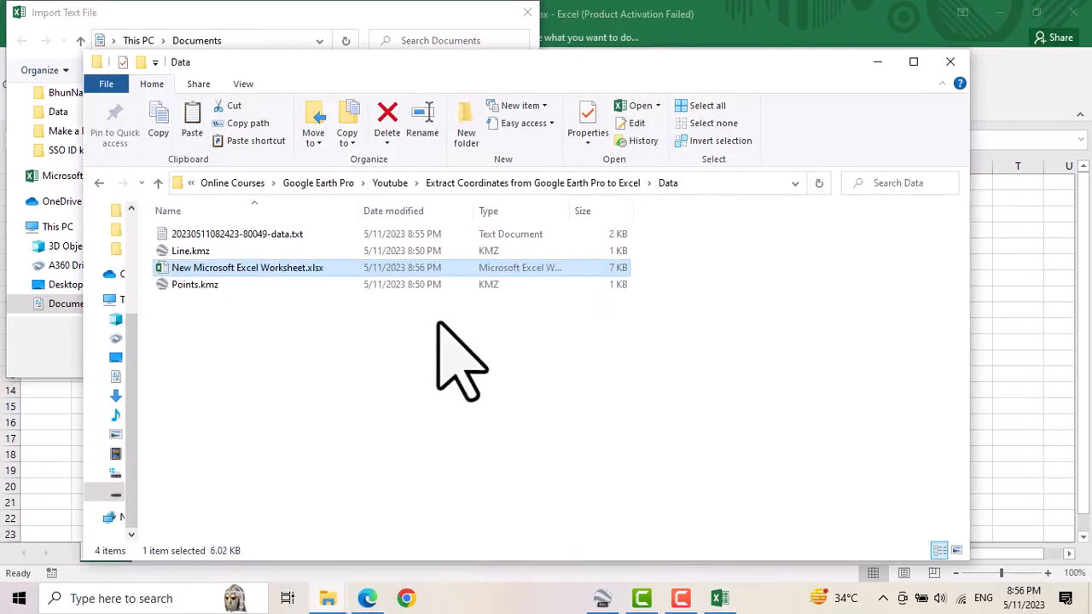
left_click(726, 184)
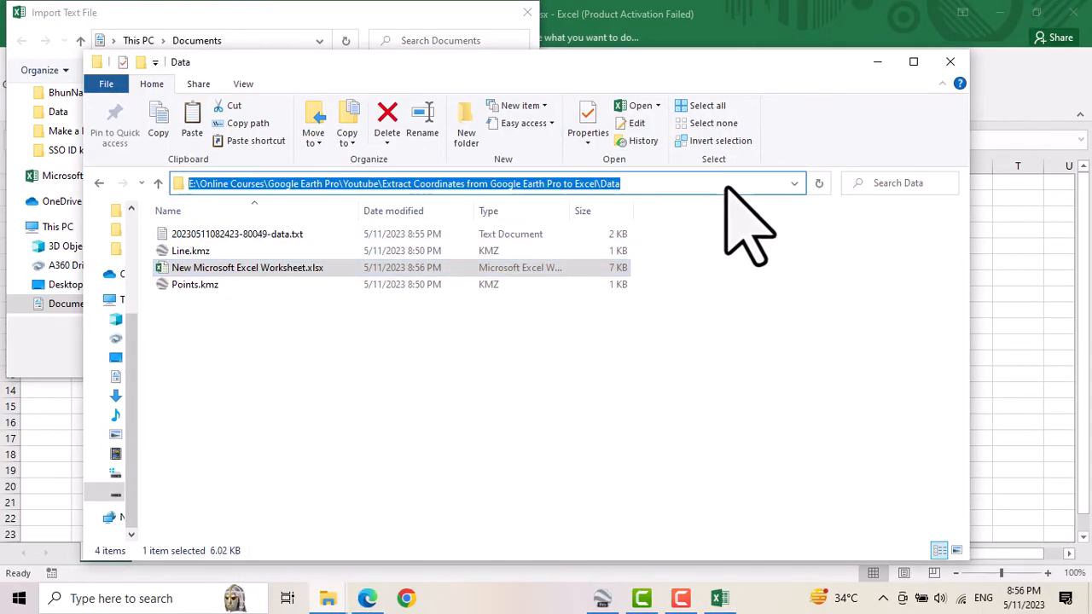
left_click(877, 61)
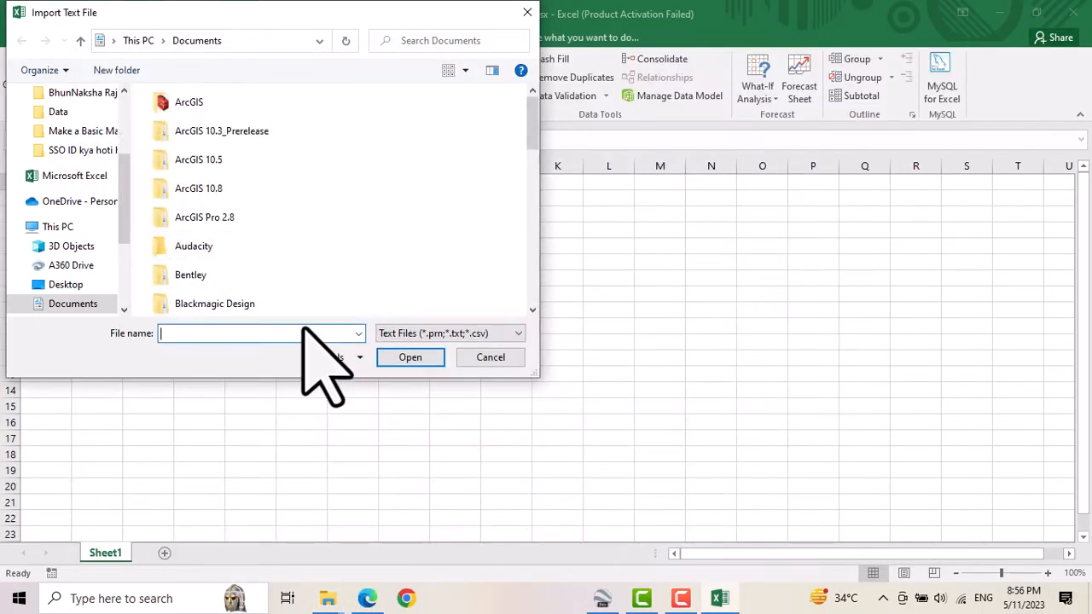
key("ctrl+v")
key("ctrl+a")
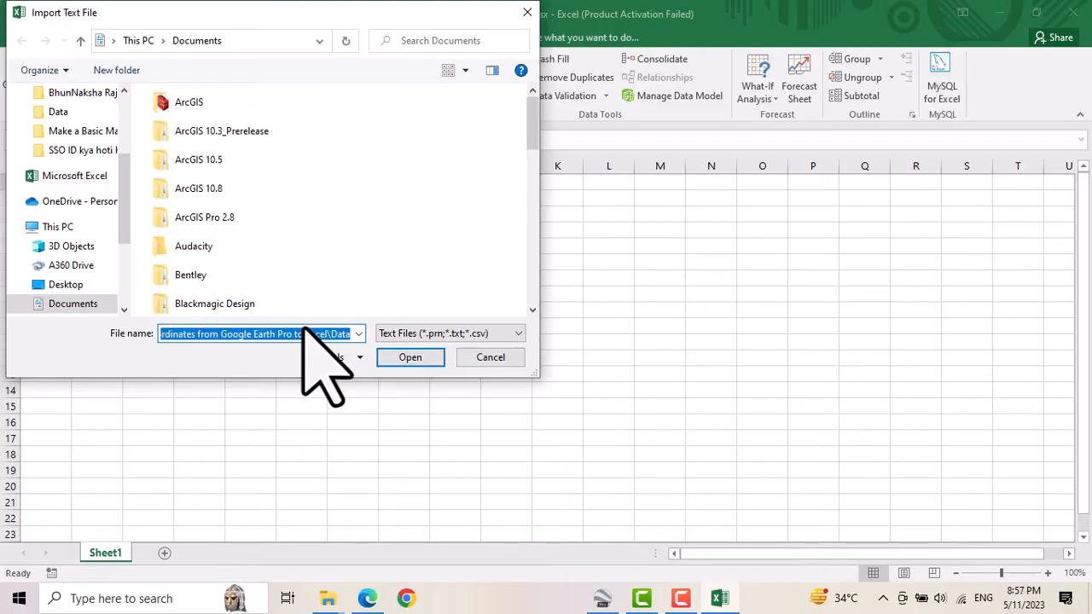
key("Return")
left_click(181, 116)
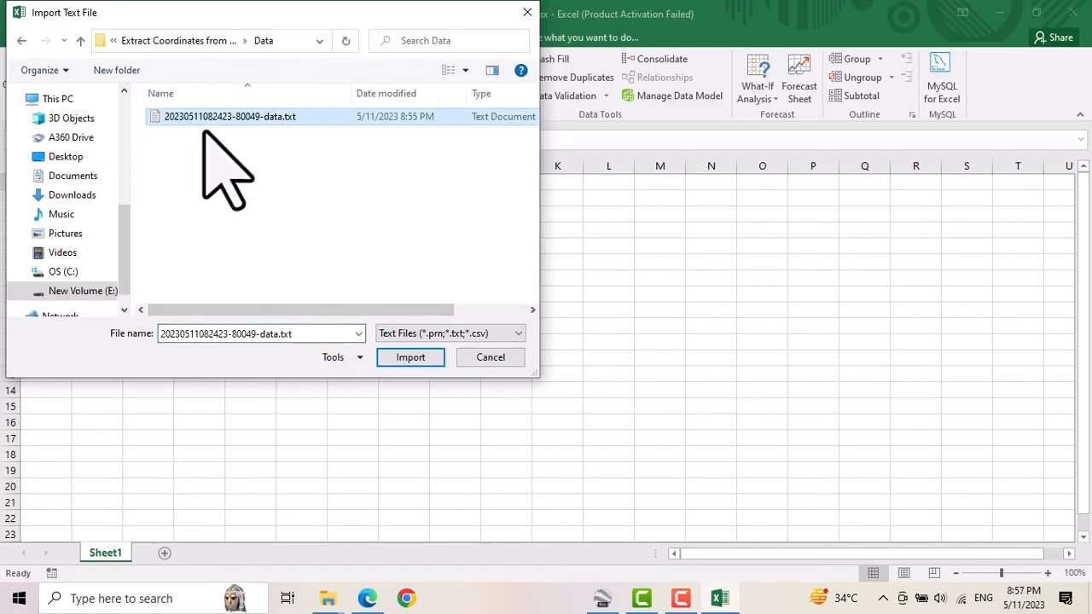
left_click(411, 357)
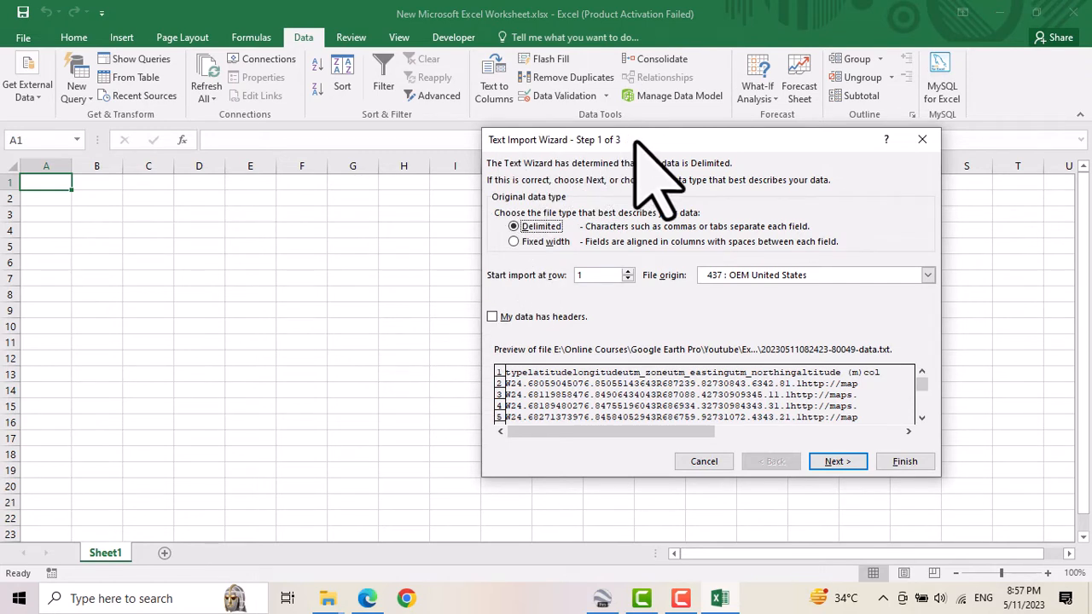
Mark the delimited import data as having headers and check the tab-separated columns in the data preview.
left_click_drag(639, 150, 456, 131)
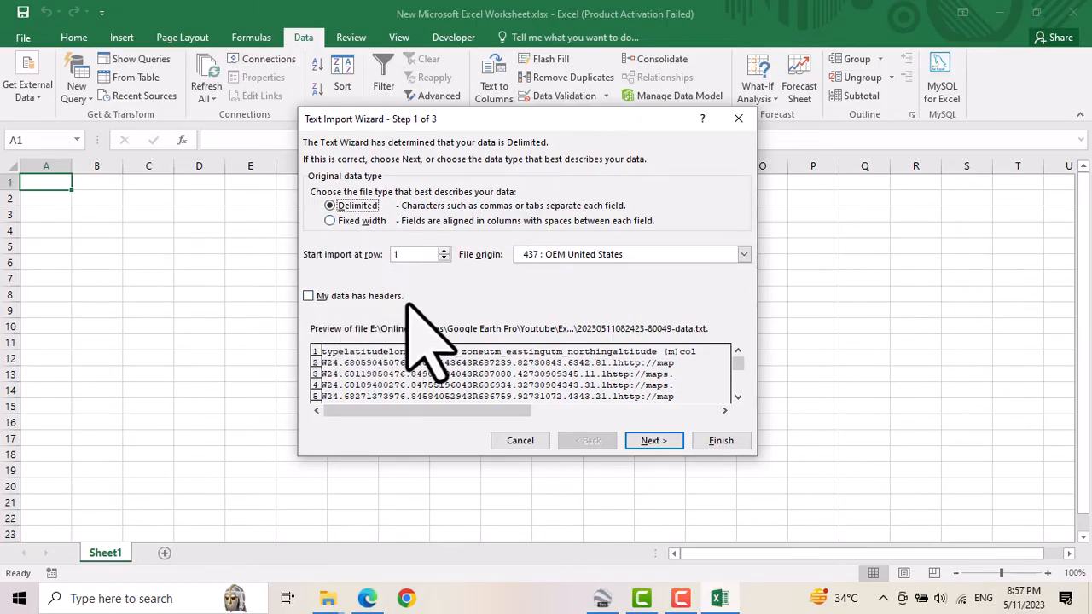
left_click(310, 296)
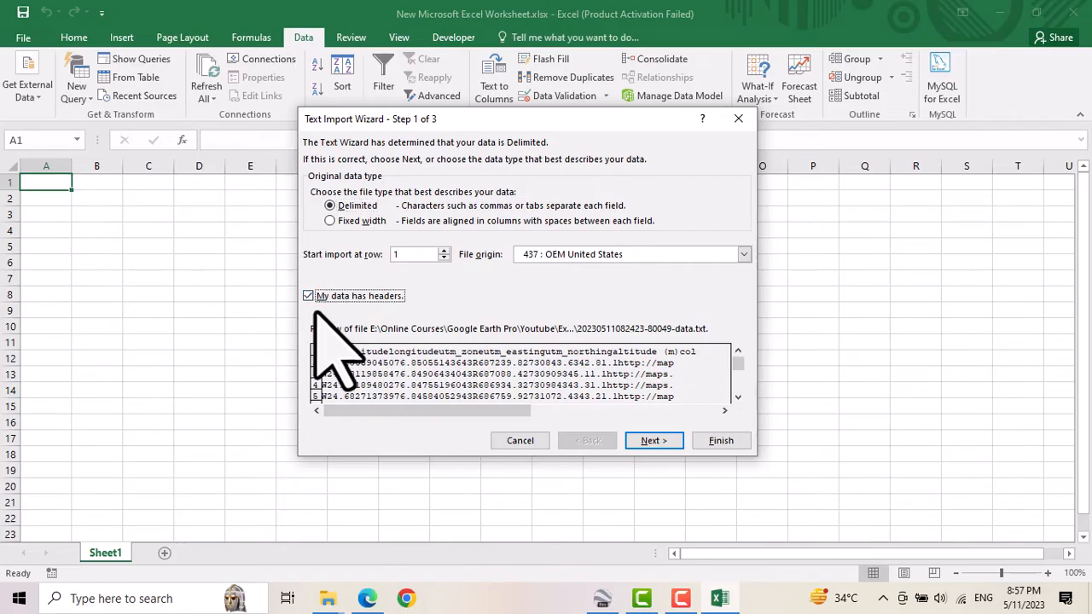
left_click(651, 442)
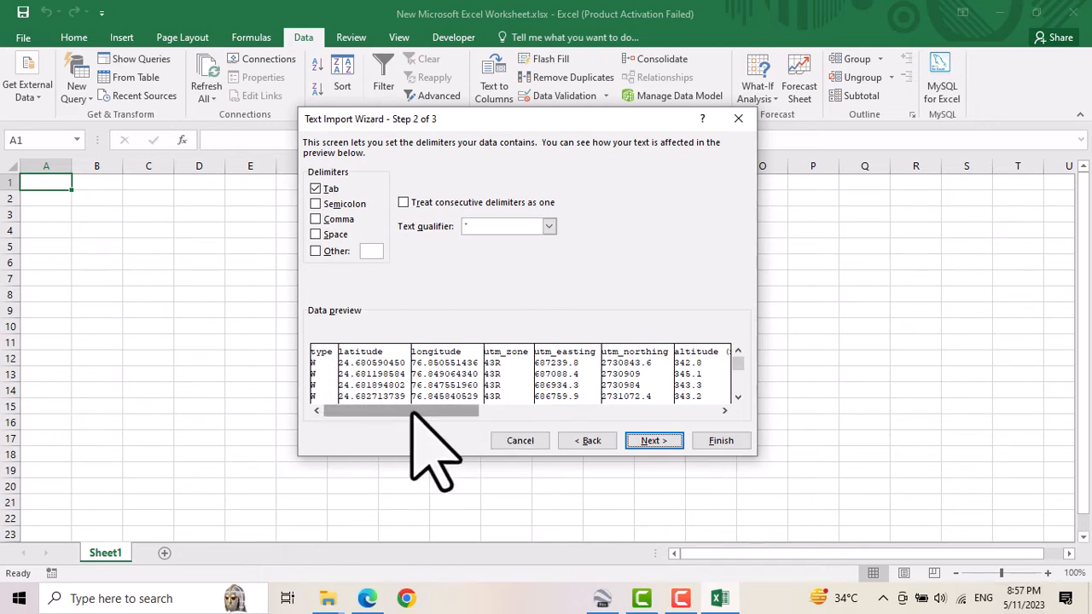
left_click_drag(411, 414, 386, 417)
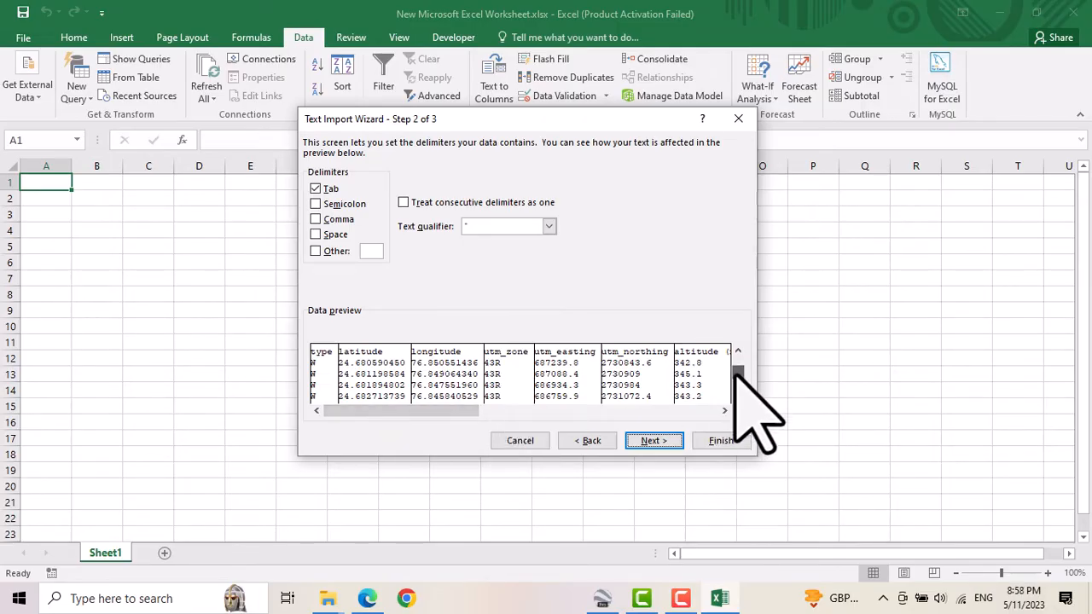
scroll(740, 409, "down", 3)
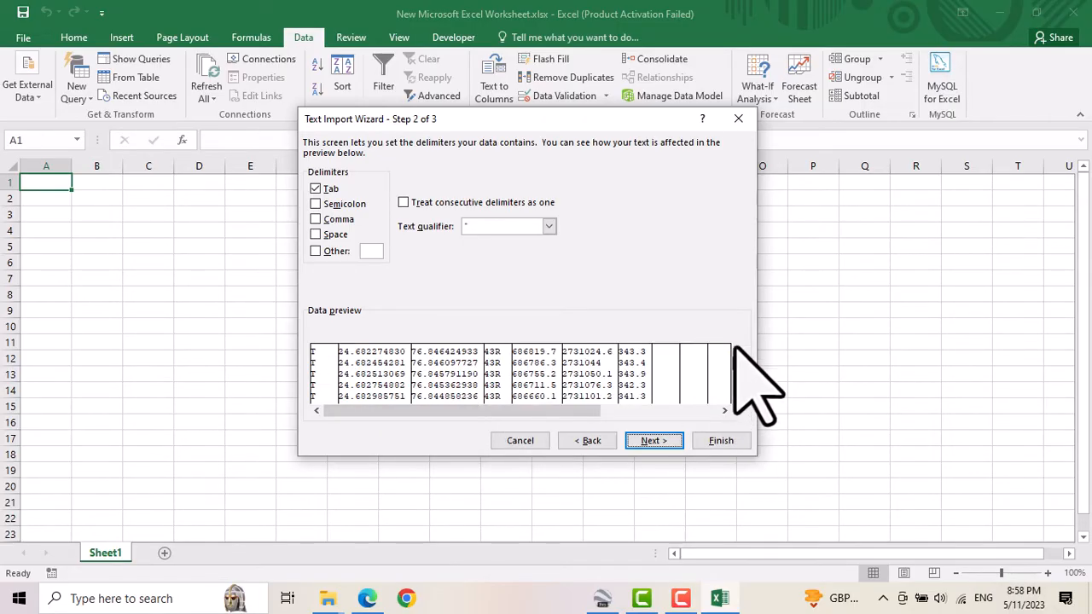
scroll(738, 354, "up", 3)
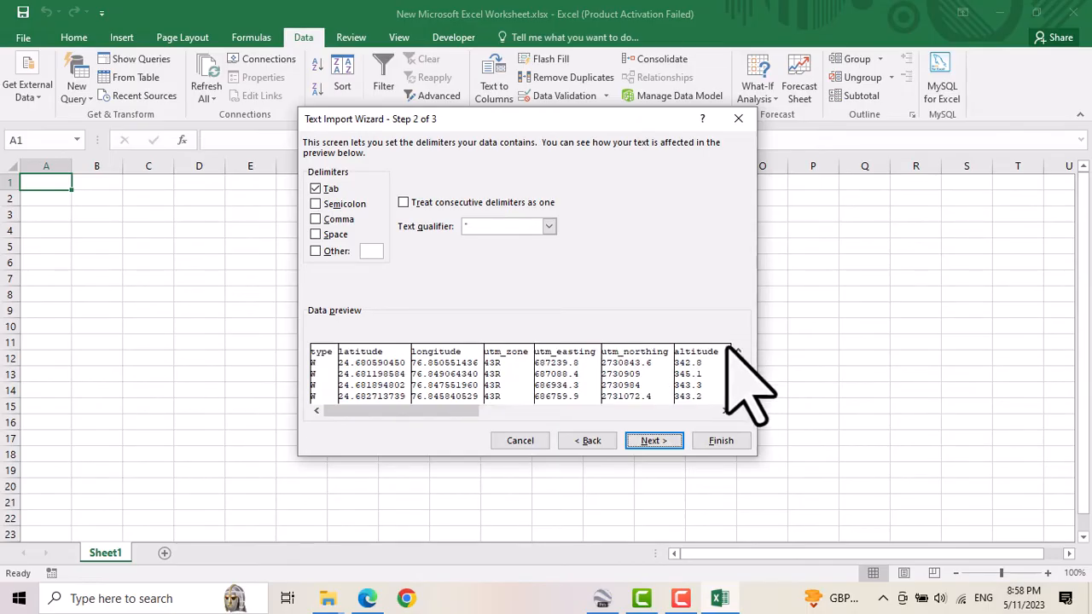
Finish the text import with the General column format and place the data at cell A1 of the existing worksheet.
left_click(648, 441)
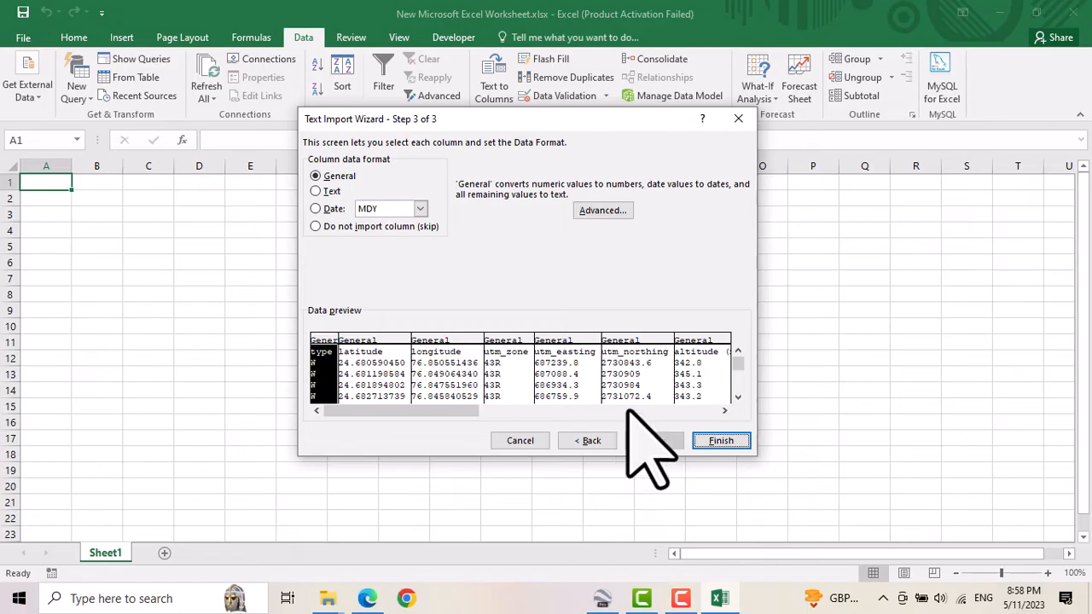
left_click(731, 443)
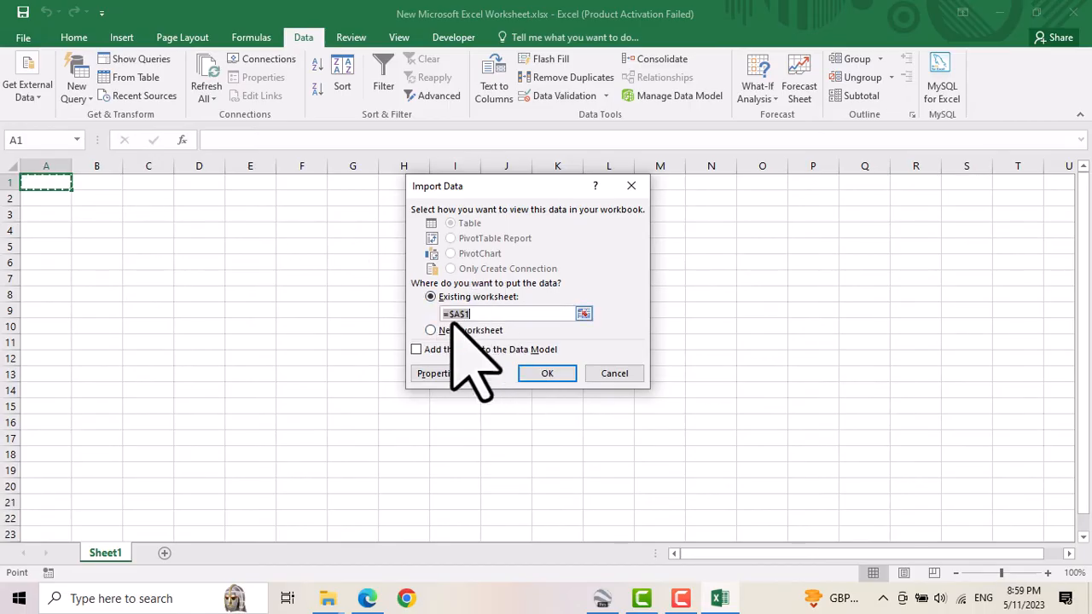
left_click(549, 375)
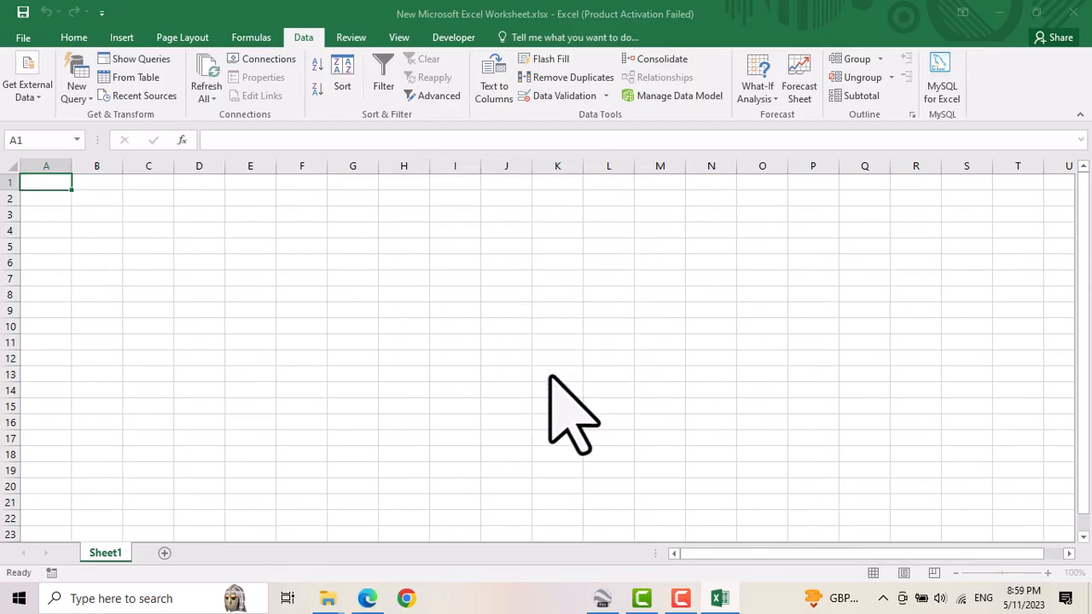